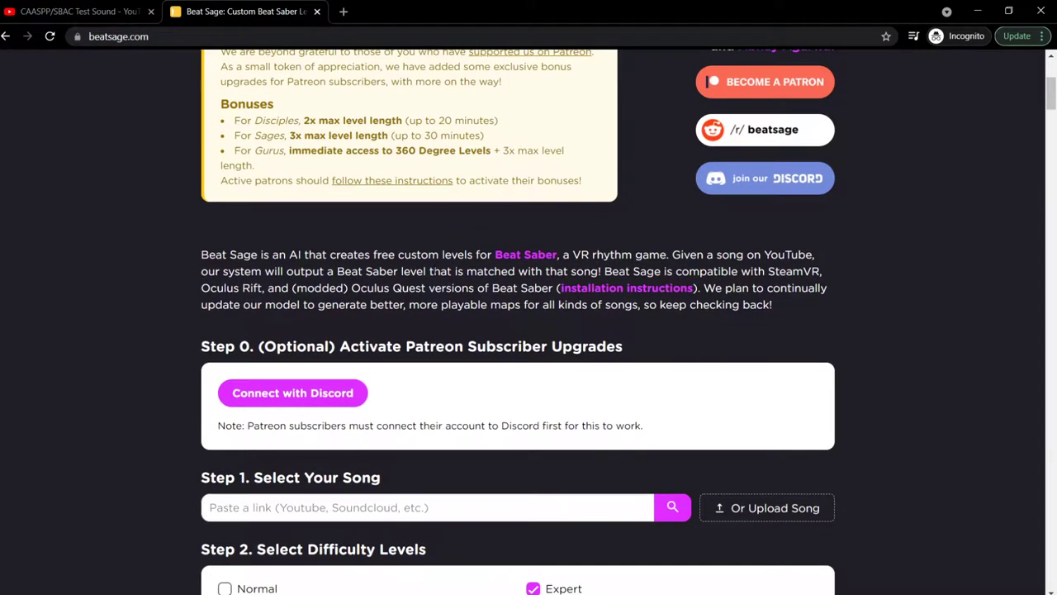
Paste the CAASPP/SBAC Test Sound YouTube link into Beat Sage's Step 1 box.
left_click(343, 232)
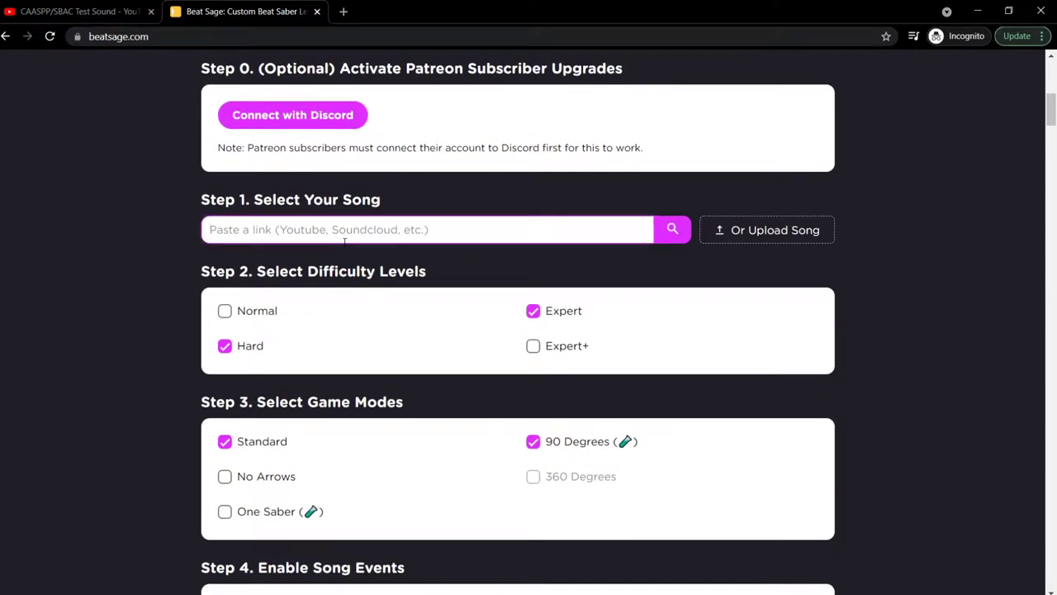
type("https://www.youtube.com/watch?v=zG4DgMeiltg")
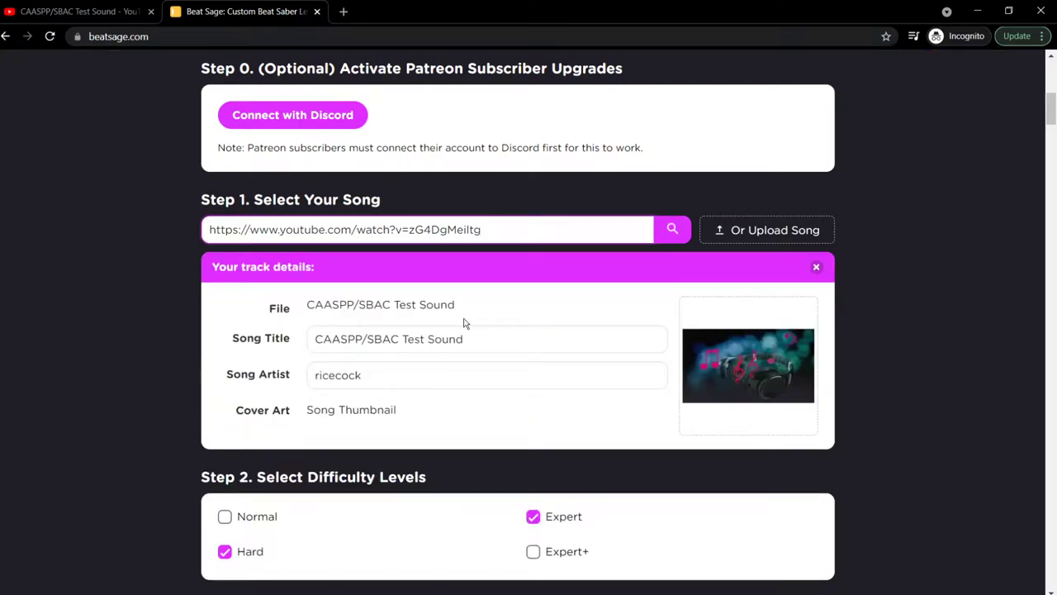
scroll(364, 301, "down", 2)
Review the loaded track details: title, artist and thumbnail for CAASPP/SBAC Test Sound.
triple_click(401, 185)
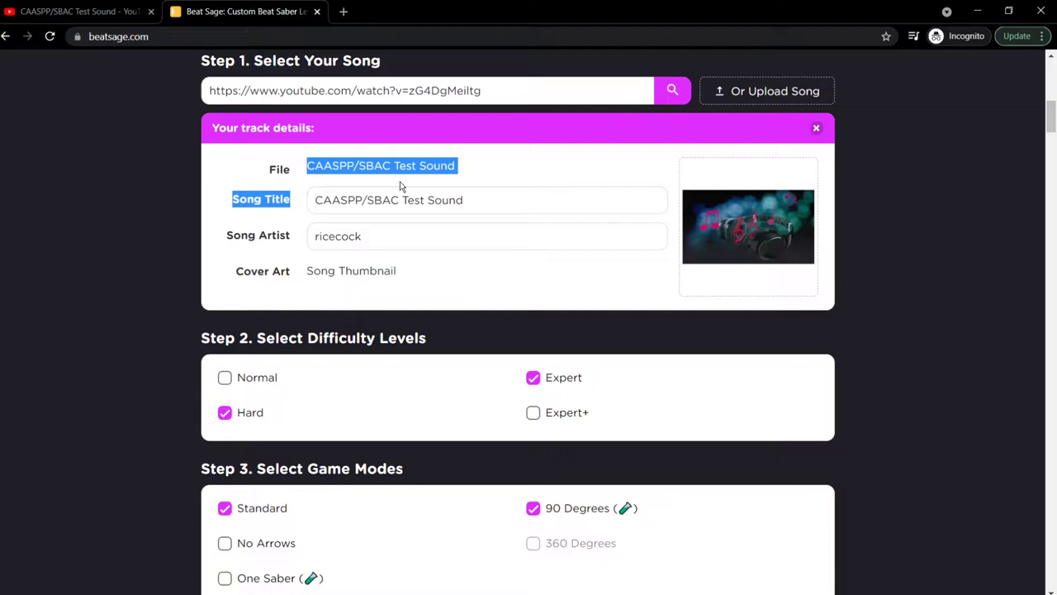
left_click(401, 168)
scroll(394, 170, "down", 4)
scroll(393, 170, "up", 1)
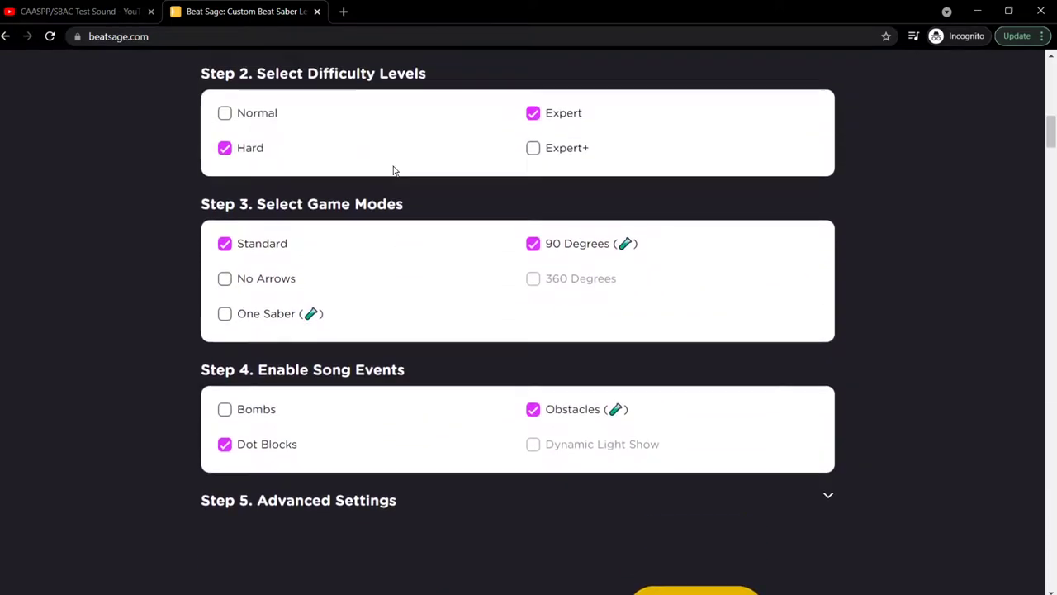
scroll(393, 170, "down", 1)
scroll(339, 182, "up", 3)
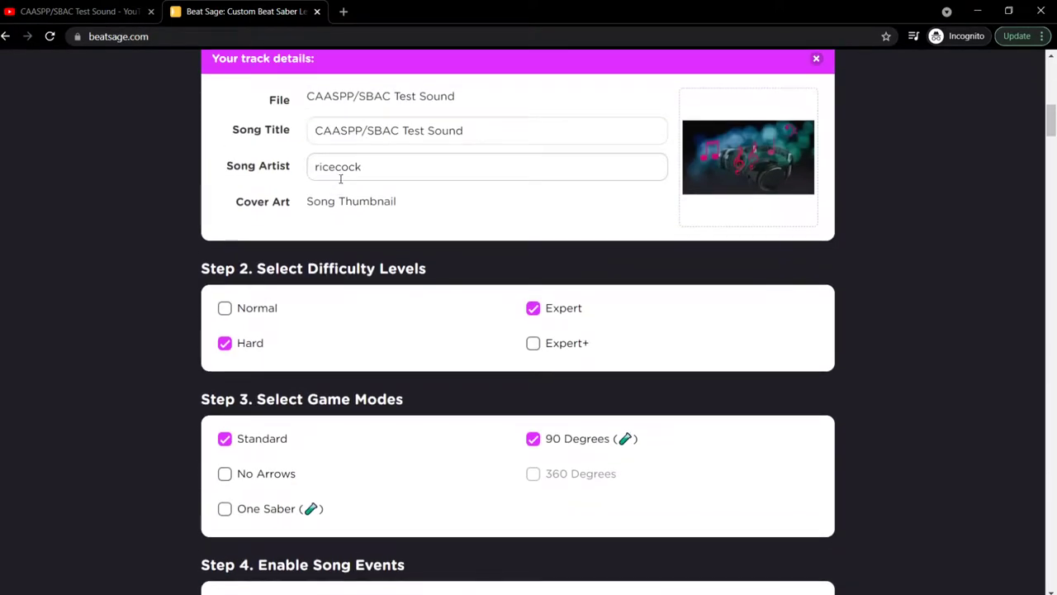
scroll(355, 165, "down", 3)
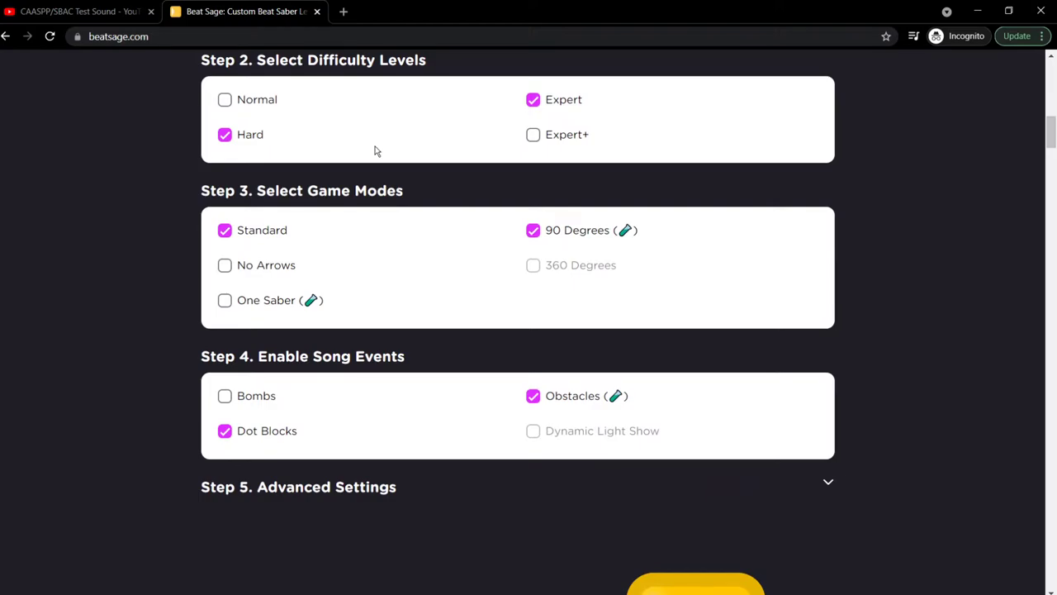
scroll(375, 151, "up", 1)
scroll(372, 151, "down", 4)
scroll(319, 170, "up", 6)
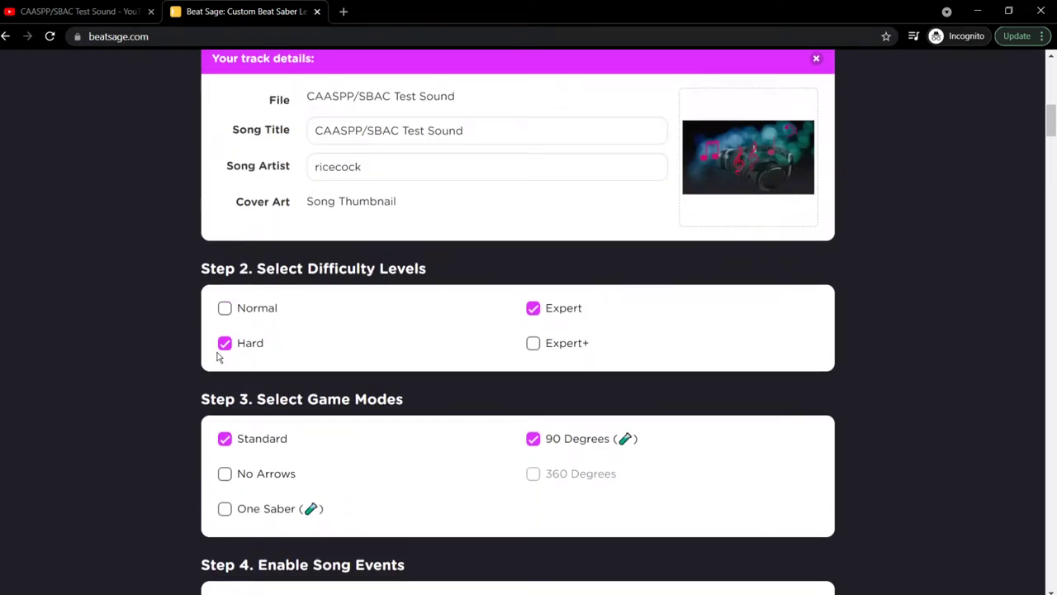
Add Normal and Expert+ difficulties, No Arrows and One Saber modes, and bombs.
left_click(231, 312)
left_click(532, 342)
scroll(437, 348, "down", 3)
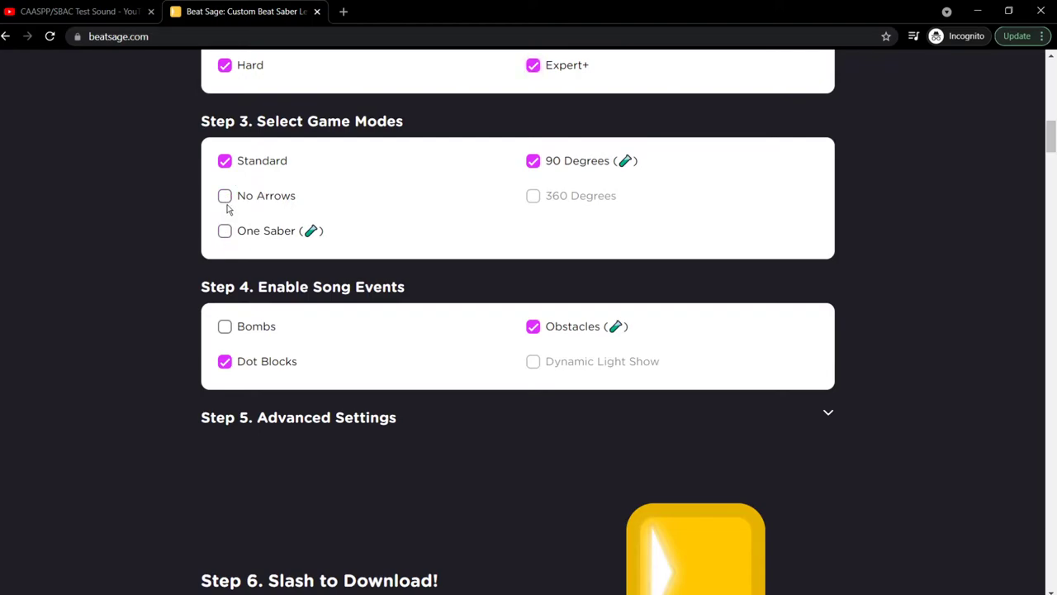
left_click(225, 197)
left_click(225, 232)
left_click(224, 326)
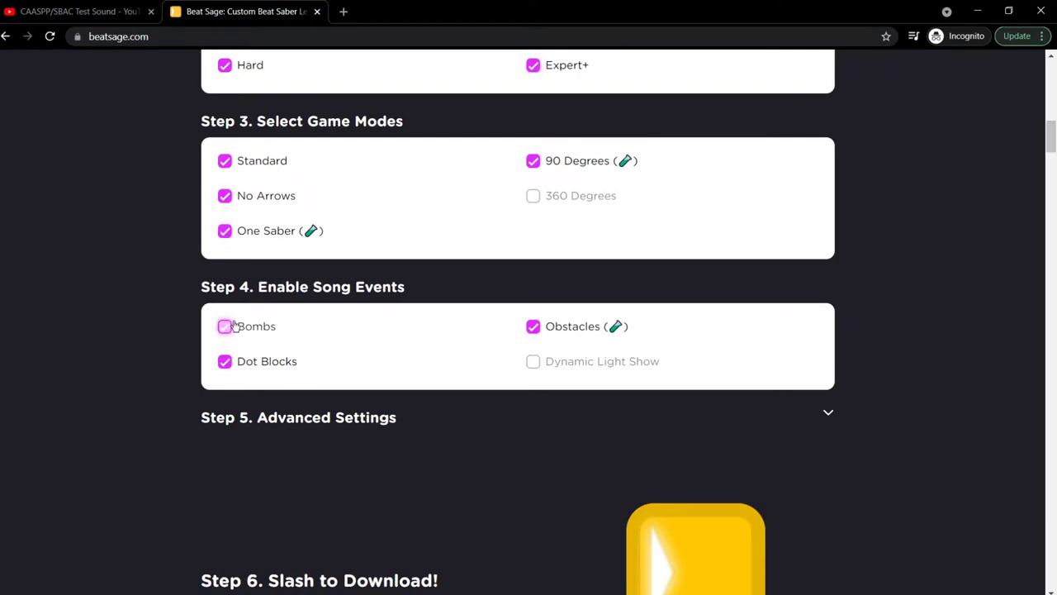
scroll(461, 410, "down", 3)
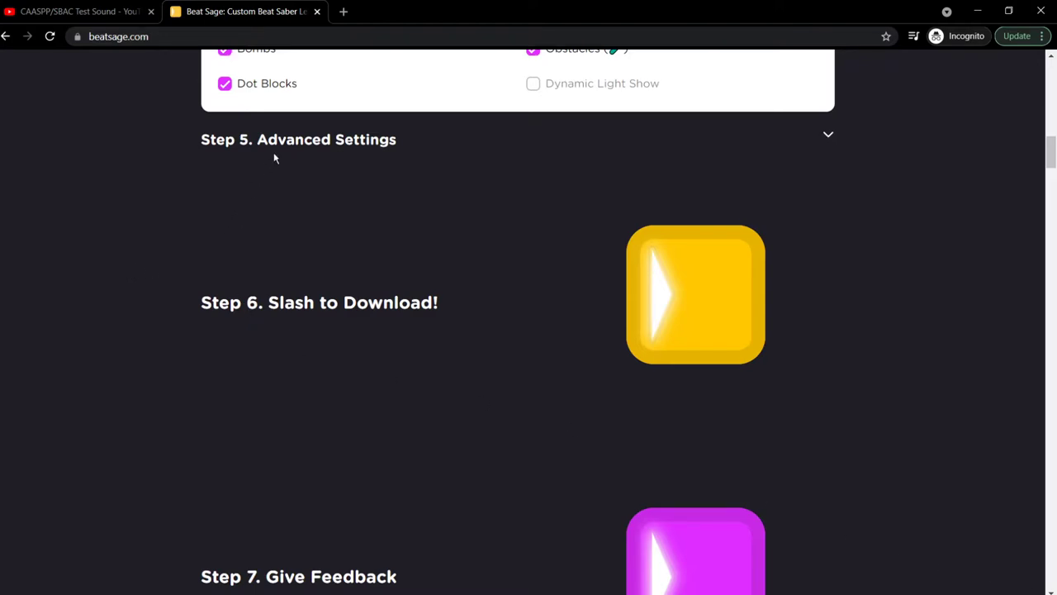
Expand Advanced Settings and keep the environment set to Default.
triple_click(827, 135)
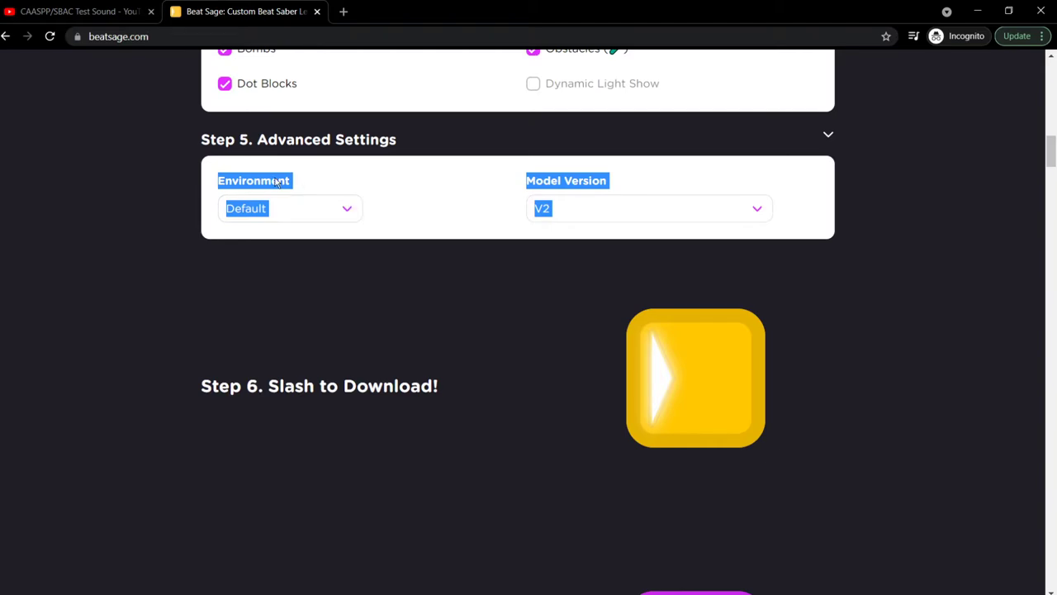
double_click(828, 136)
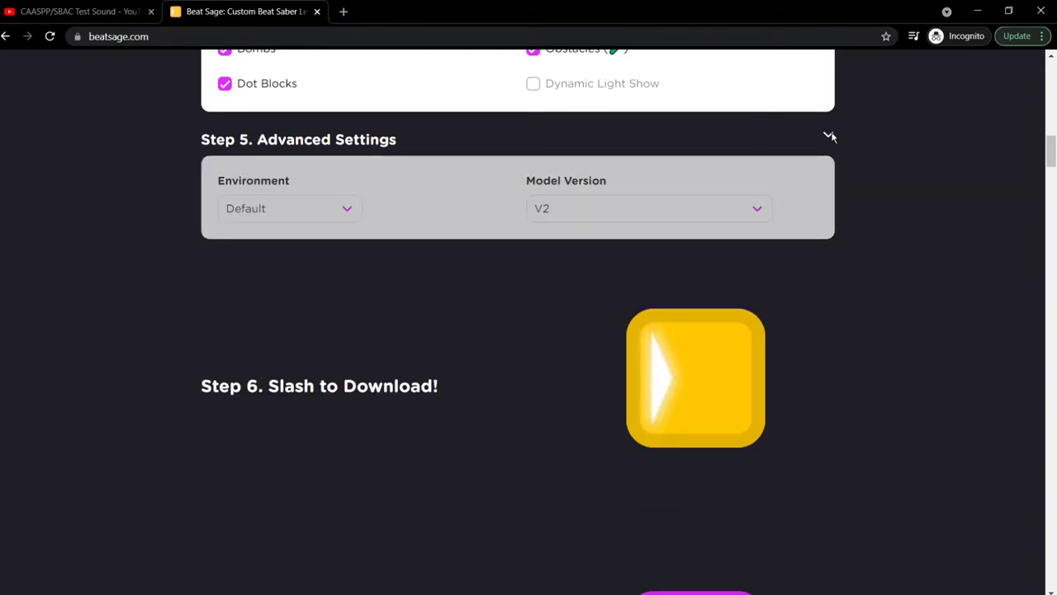
left_click(274, 204)
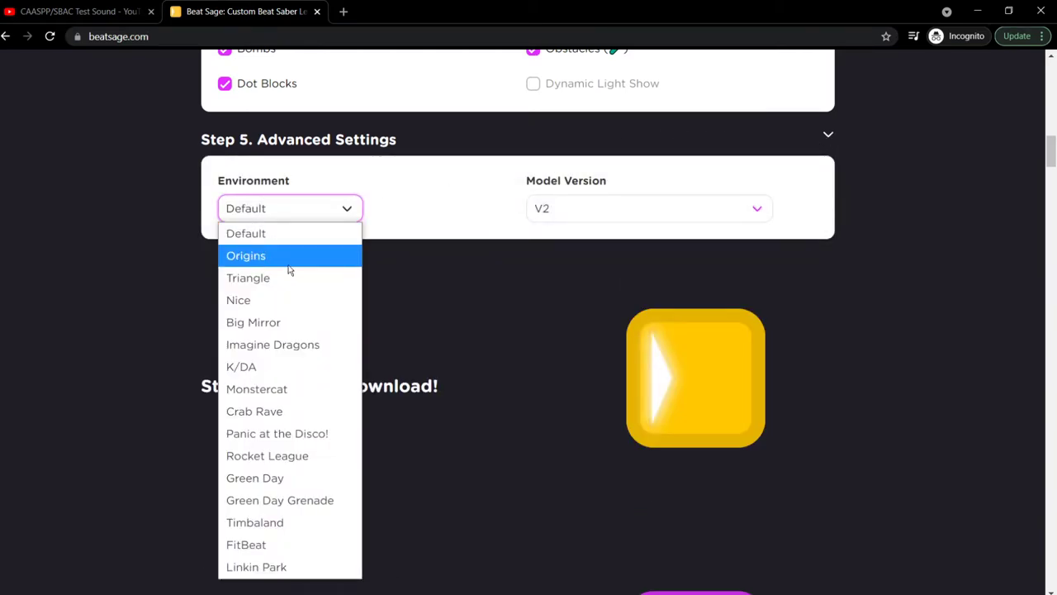
left_click(267, 223)
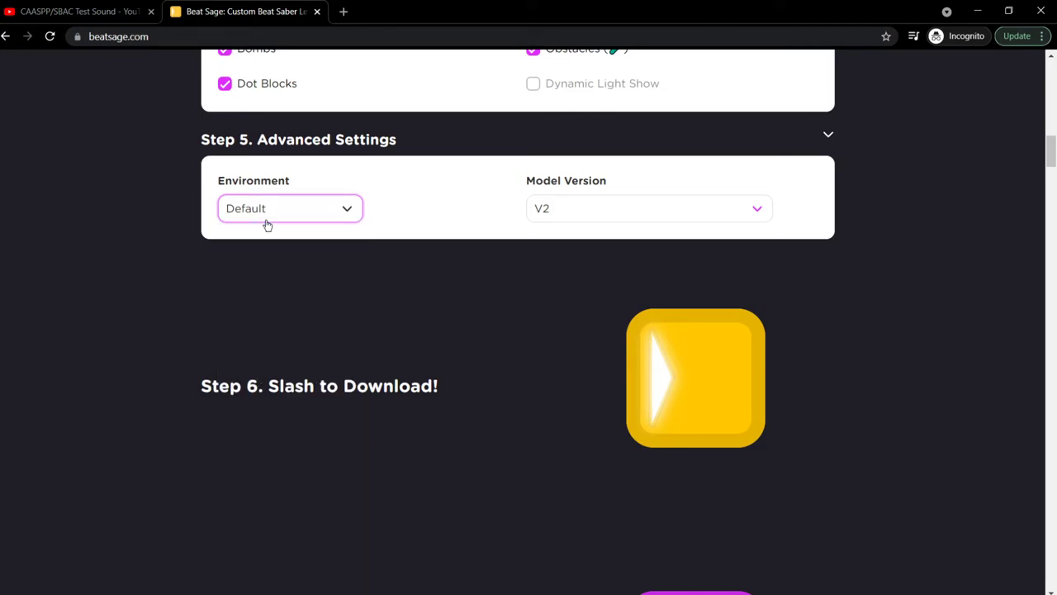
Review the model version choices and leave it on V2.
left_click(566, 200)
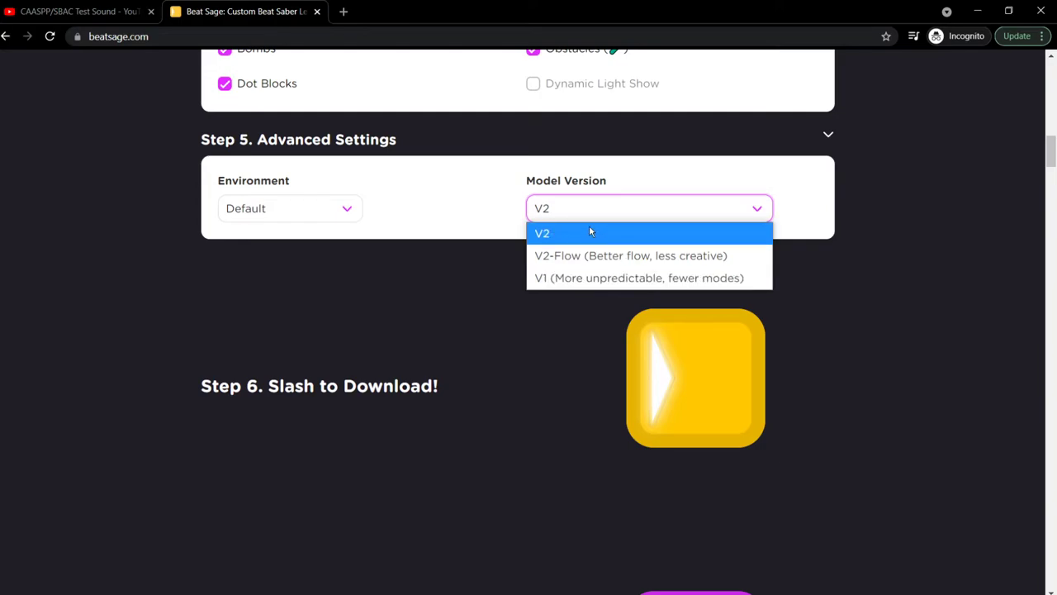
left_click(562, 241)
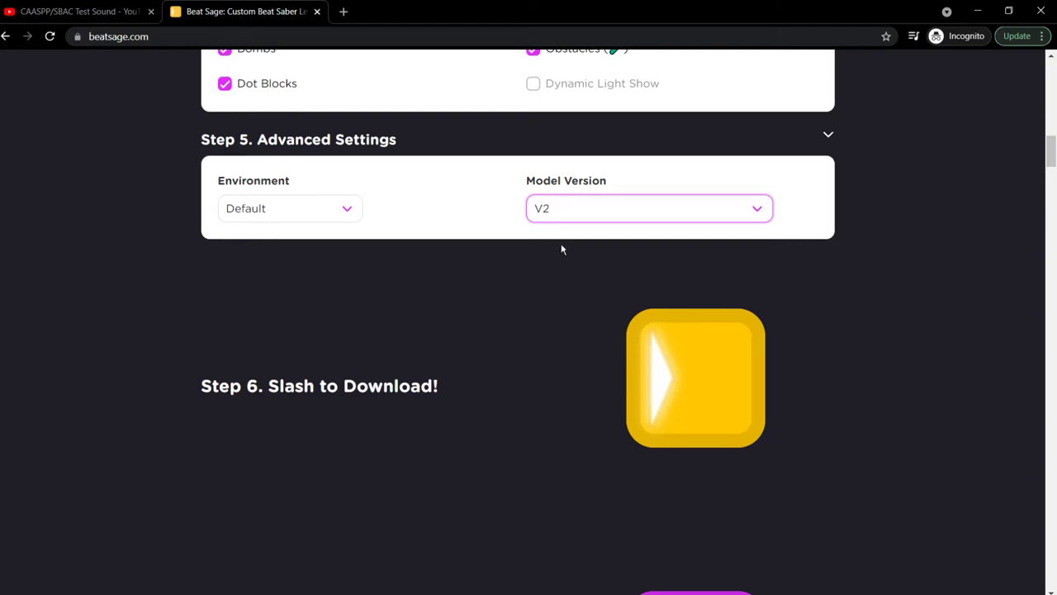
left_click(564, 217)
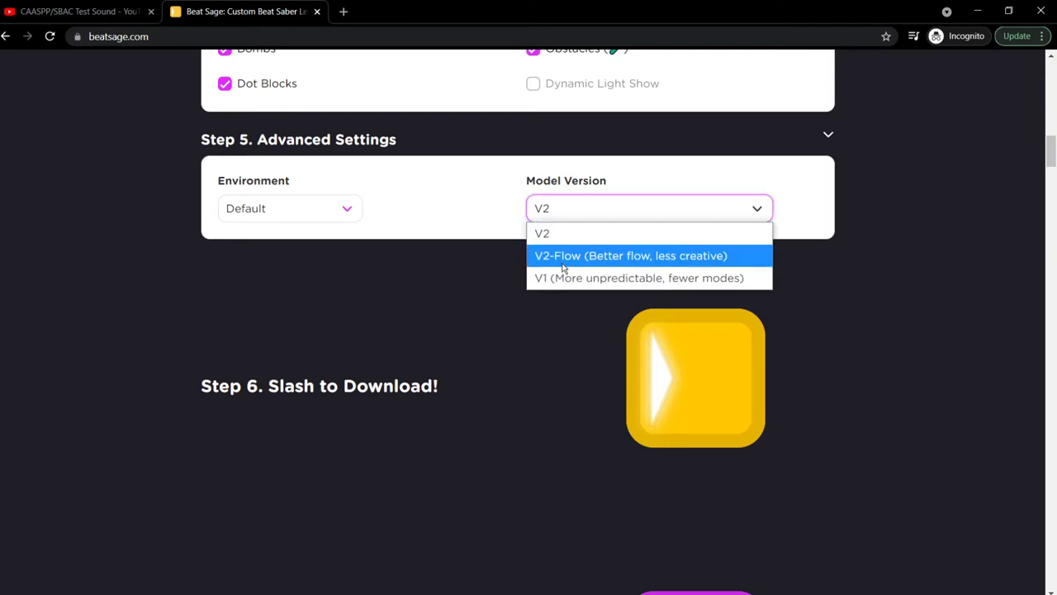
left_click(559, 201)
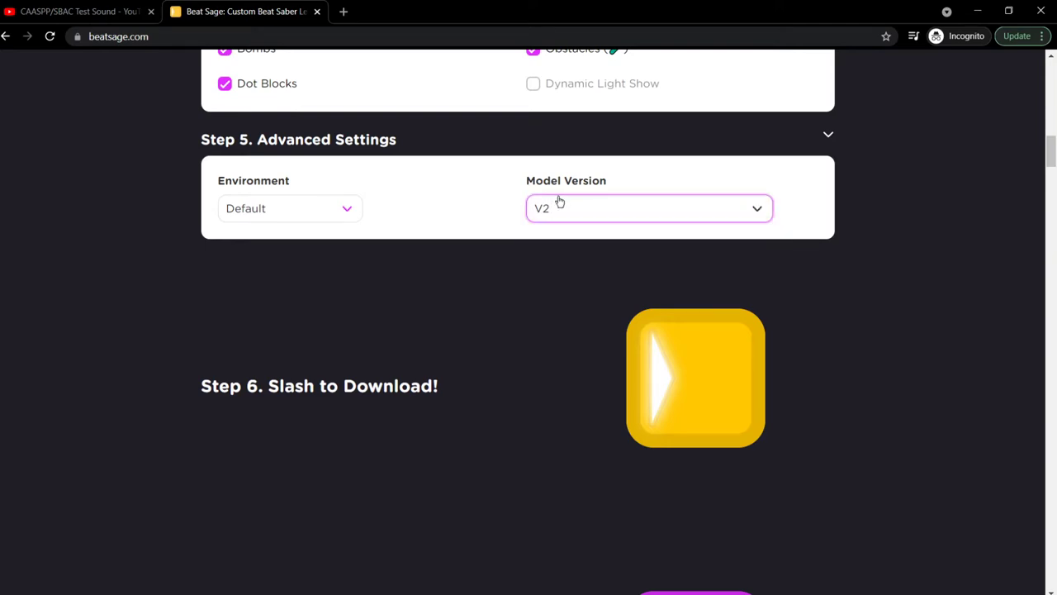
left_click(199, 357)
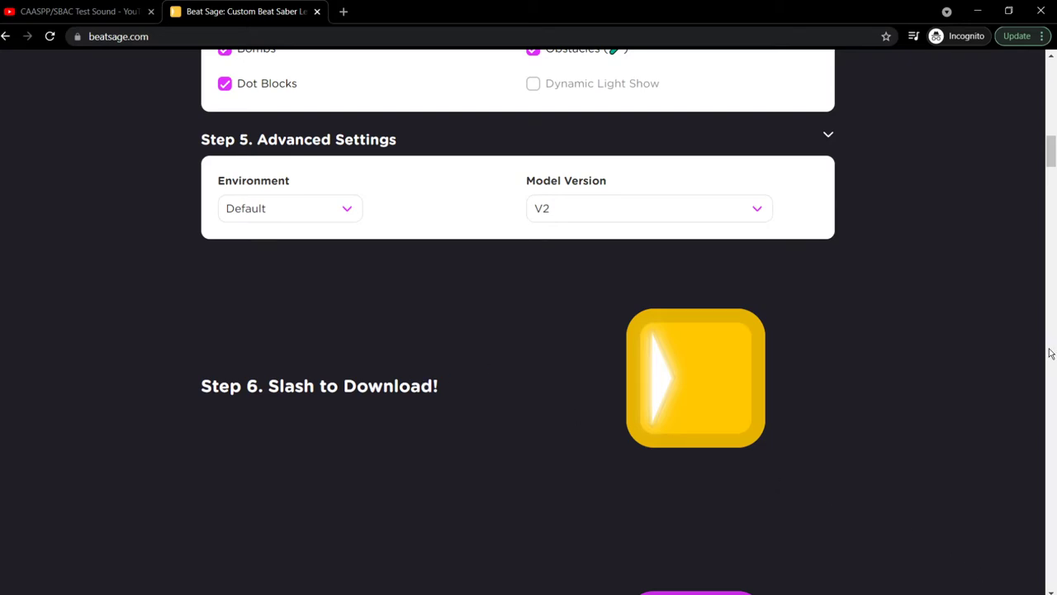
Slash the download block to generate the level zip, then open the download's options menu.
mouse_move(455, 356)
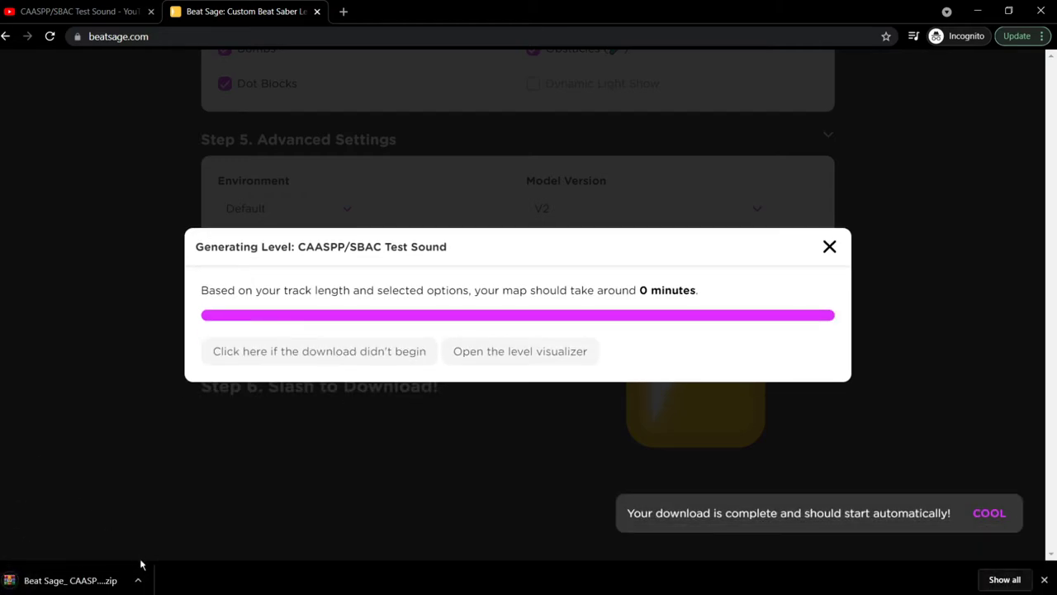
left_click(138, 580)
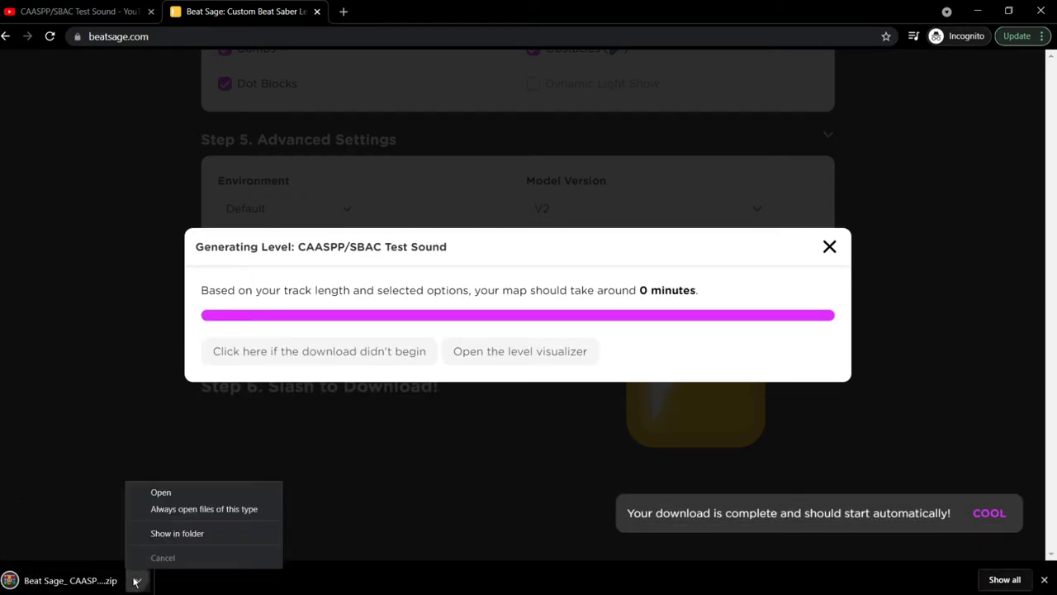
Extract the level zip with WinRAR into a new Downloads folder and check its 19 files.
left_click(162, 533)
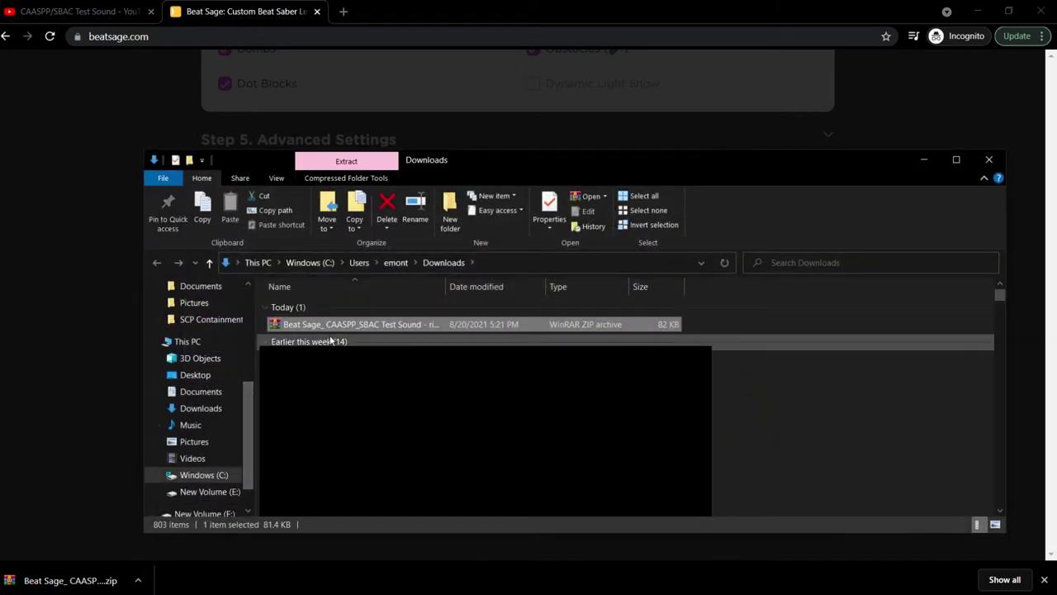
right_click(319, 329)
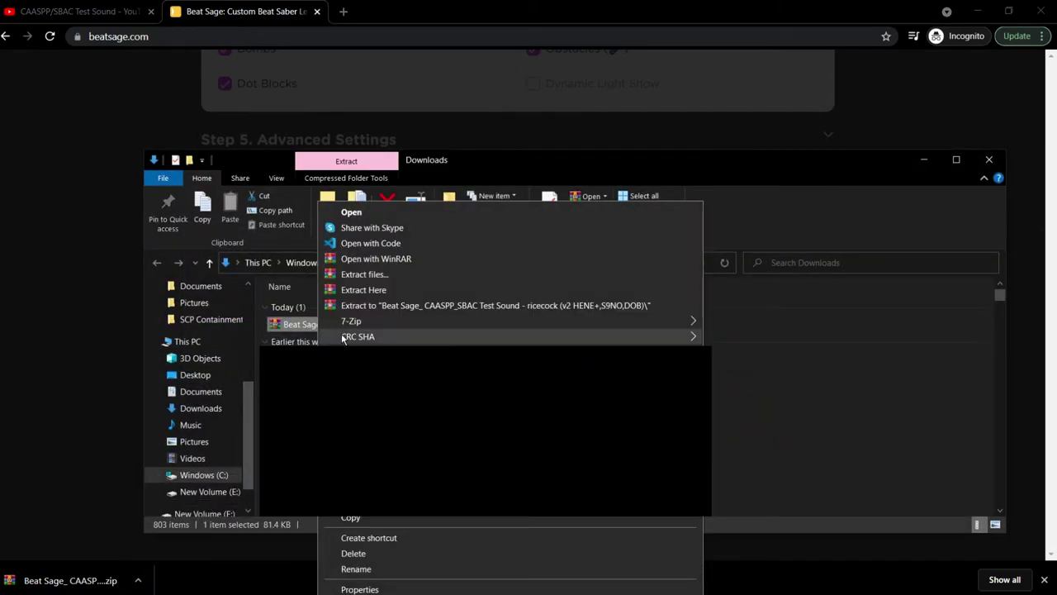
left_click(353, 275)
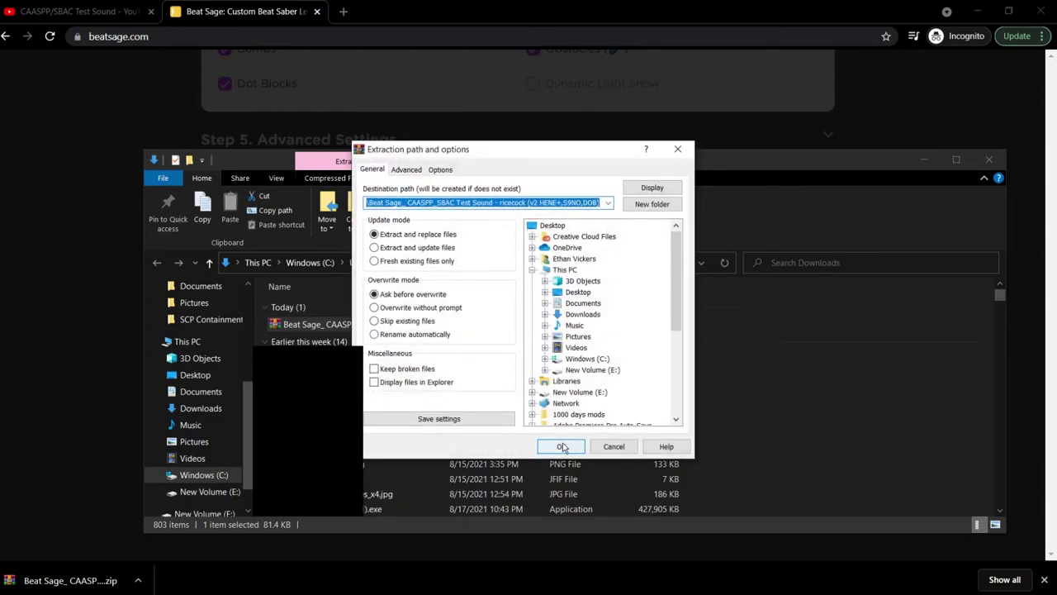
left_click(561, 446)
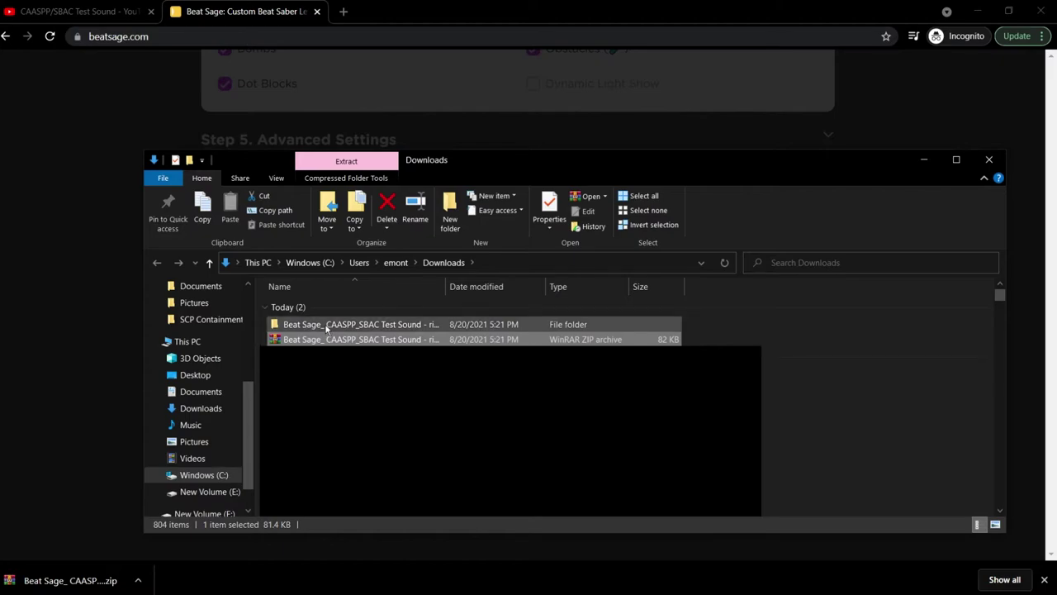
double_click(325, 323)
scroll(326, 328, "down", 2)
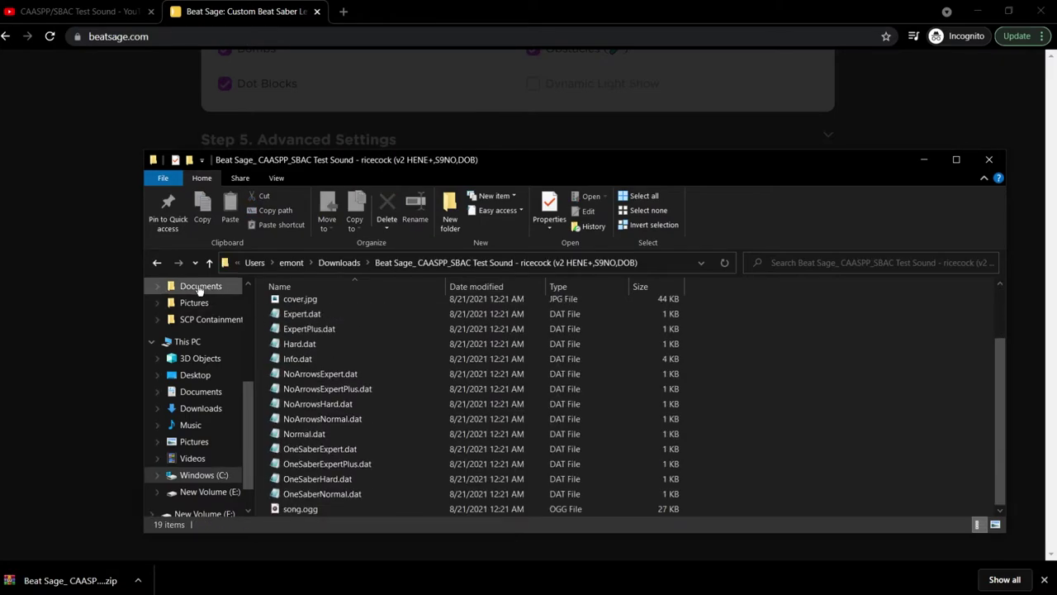
left_click(157, 261)
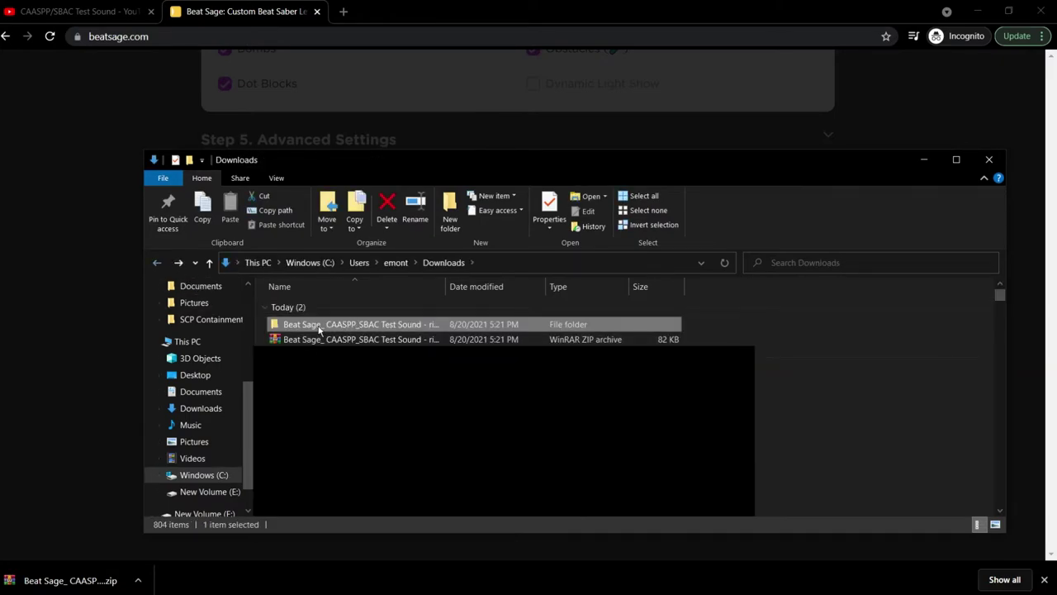
In the second Explorer window, open C: > Program Files (x86) > Steam.
mouse_move(347, 586)
mouse_move(382, 586)
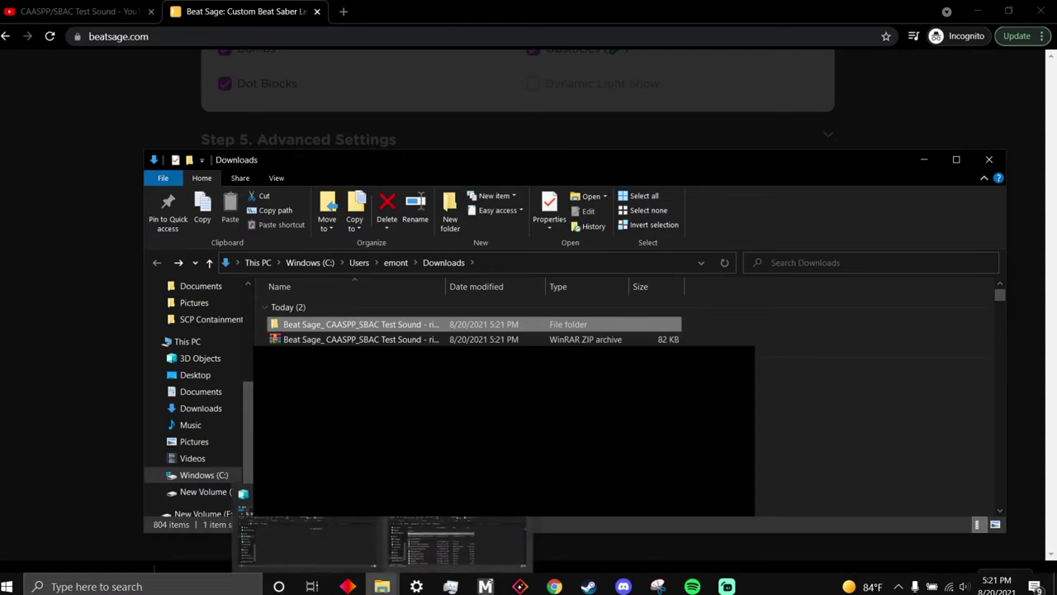
left_click(335, 562)
left_click(122, 422)
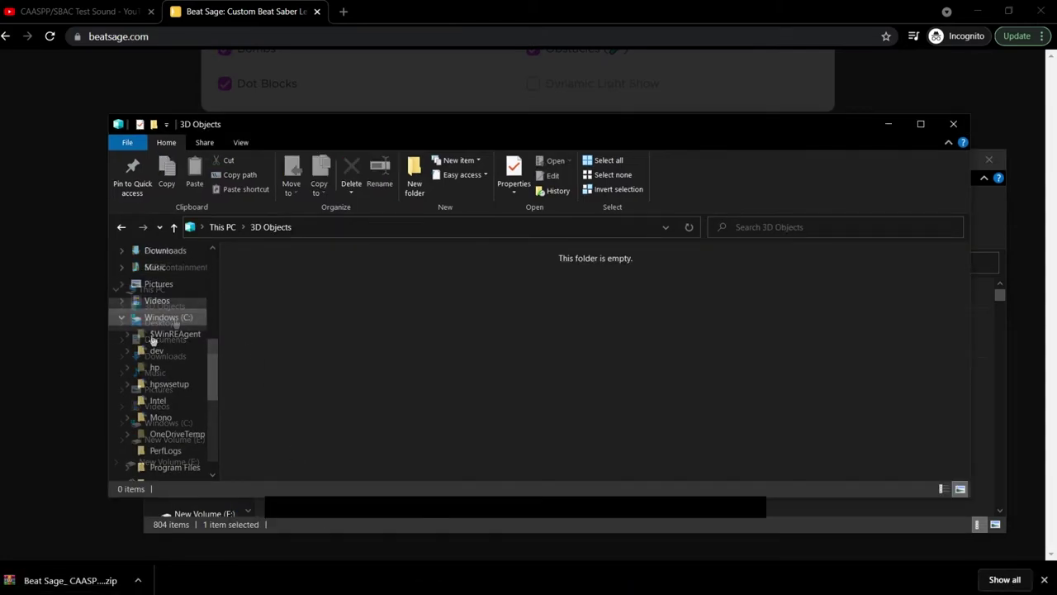
scroll(146, 362, "down", 1)
scroll(145, 361, "down", 2)
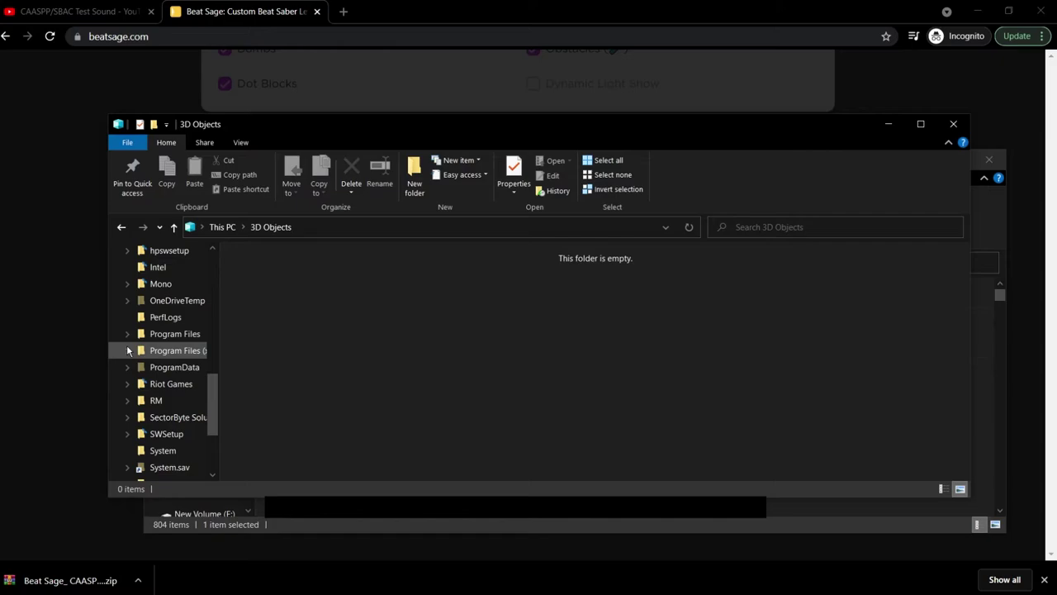
left_click(127, 350)
scroll(131, 330, "down", 4)
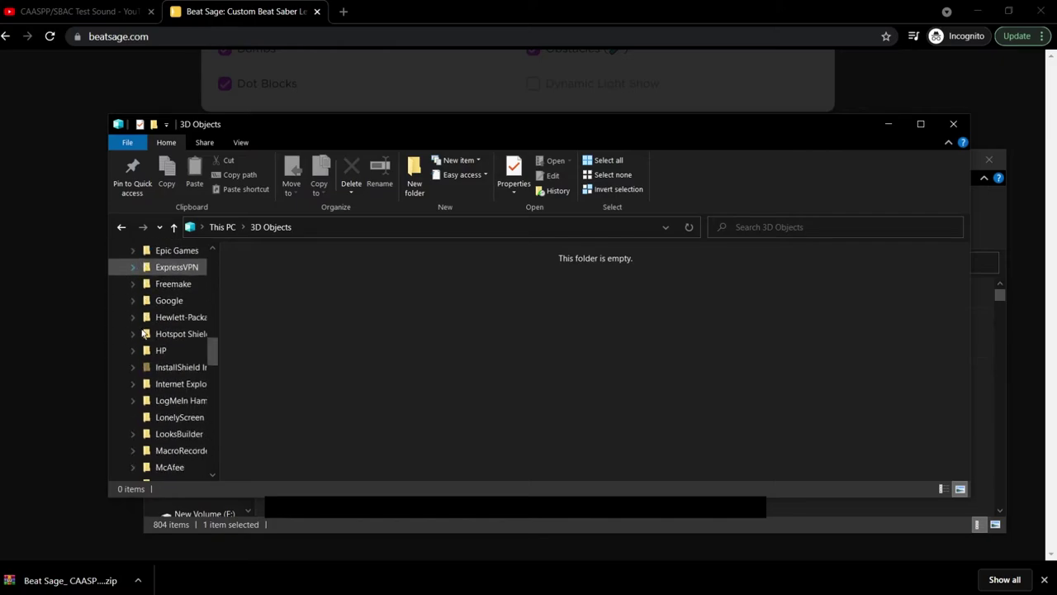
scroll(147, 334, "down", 6)
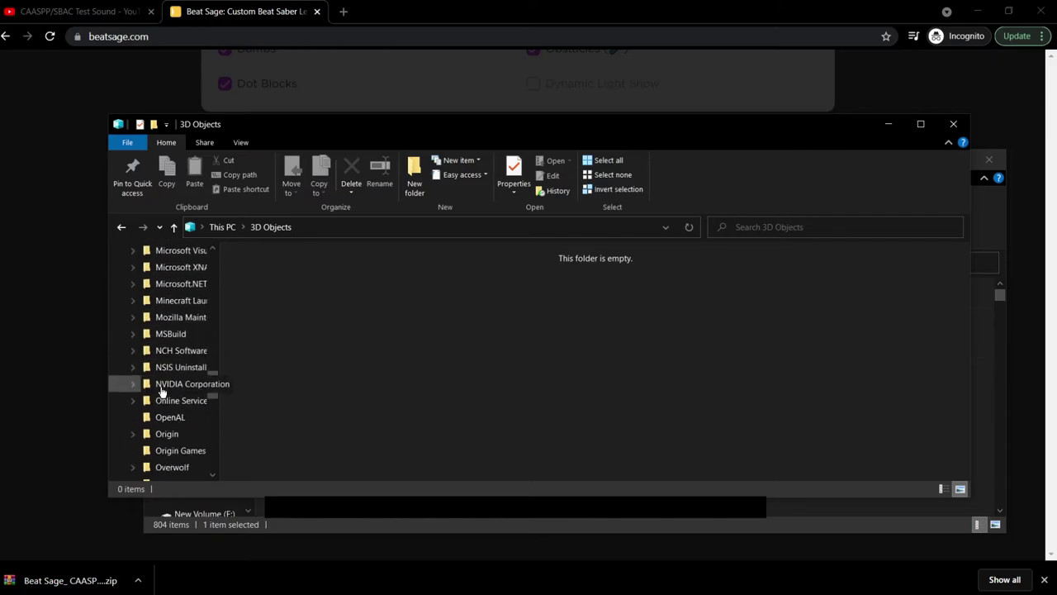
scroll(165, 396, "down", 1)
scroll(165, 413, "down", 1)
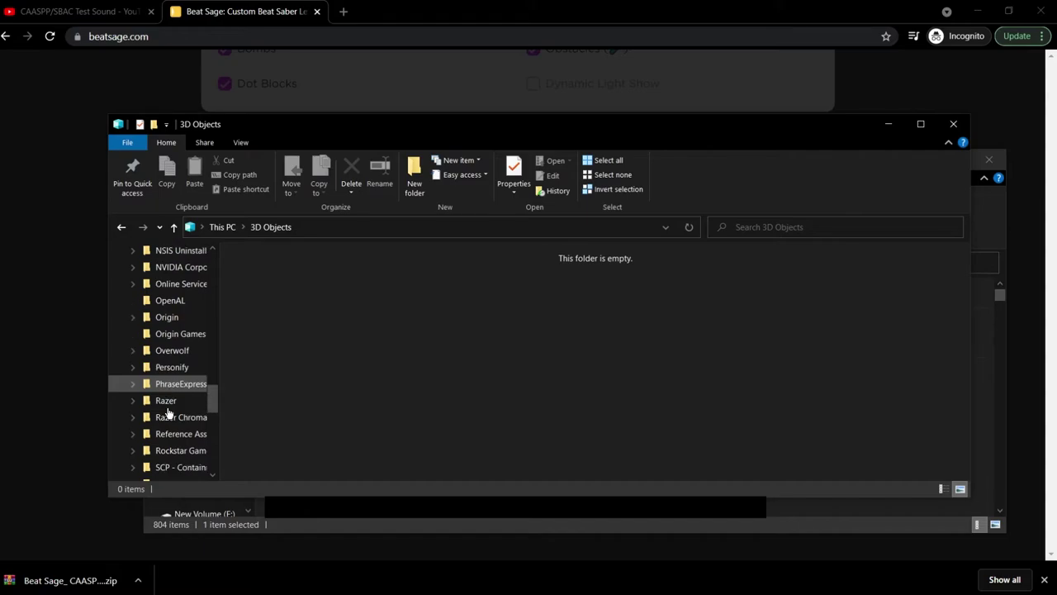
scroll(169, 411, "up", 2)
scroll(169, 404, "up", 10)
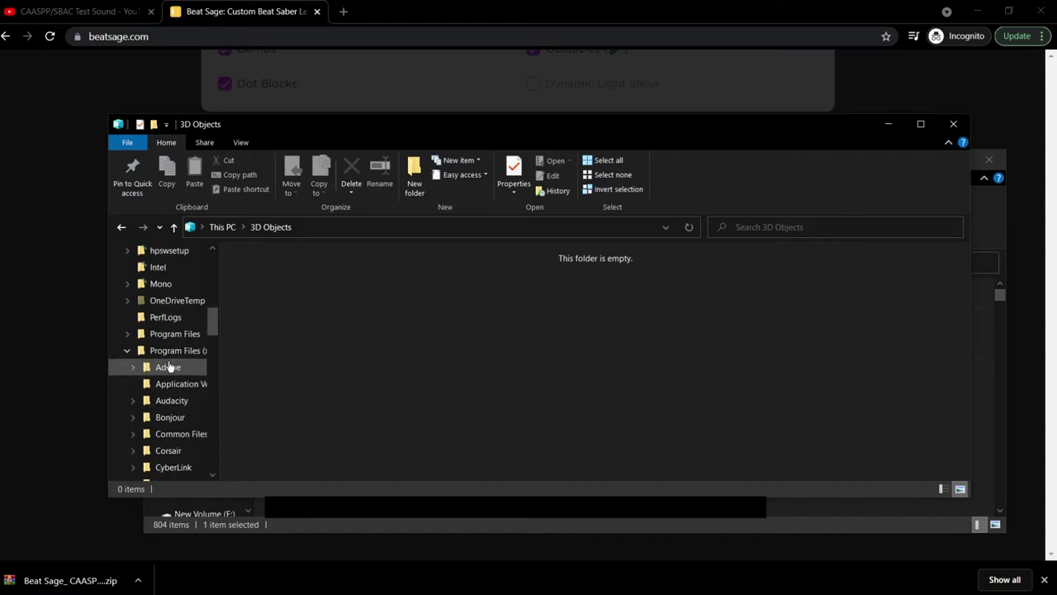
scroll(175, 362, "down", 8)
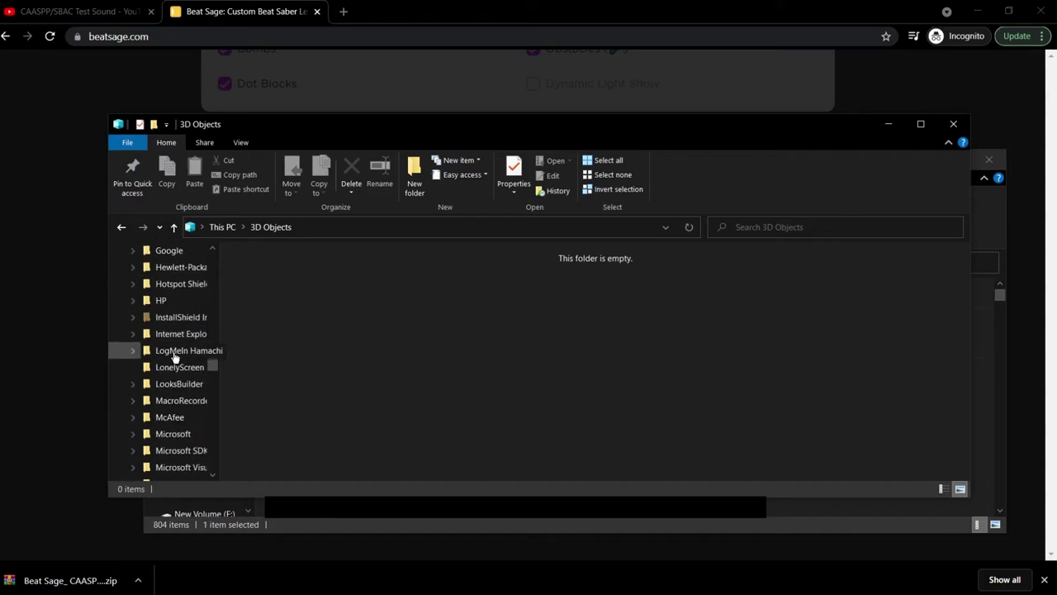
scroll(175, 356, "down", 8)
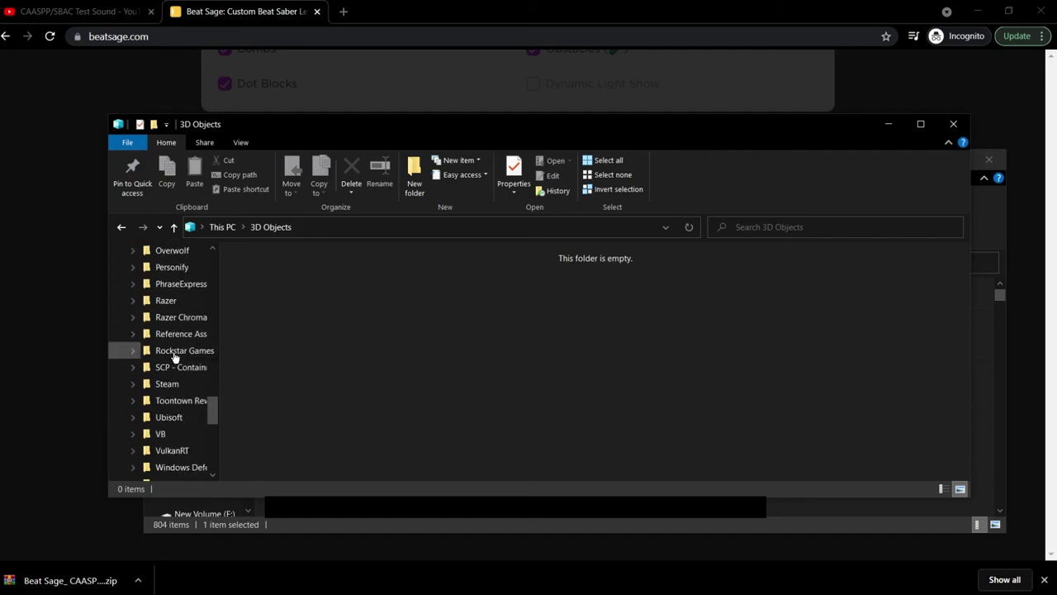
left_click(169, 353)
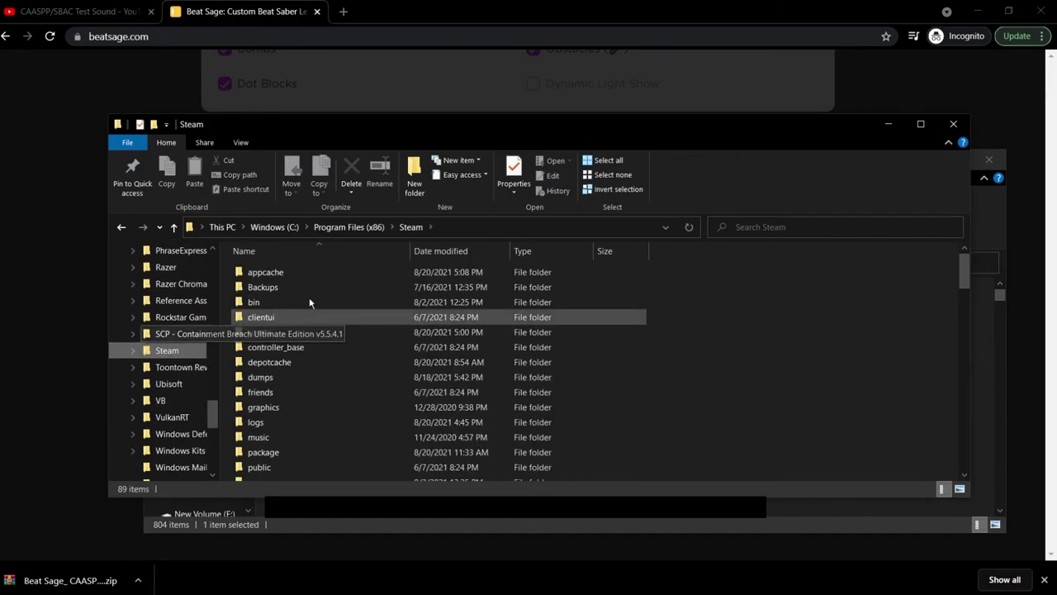
Expand Steam > steamapps > common and look for Beat Saber among installed games.
left_click(139, 351)
scroll(147, 330, "down", 6)
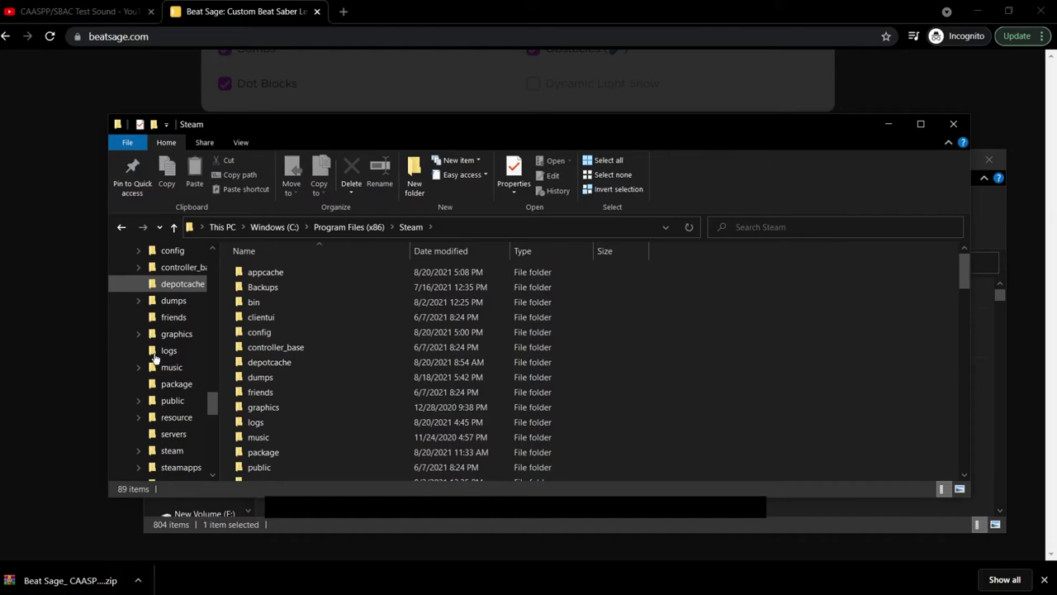
scroll(153, 317, "up", 1)
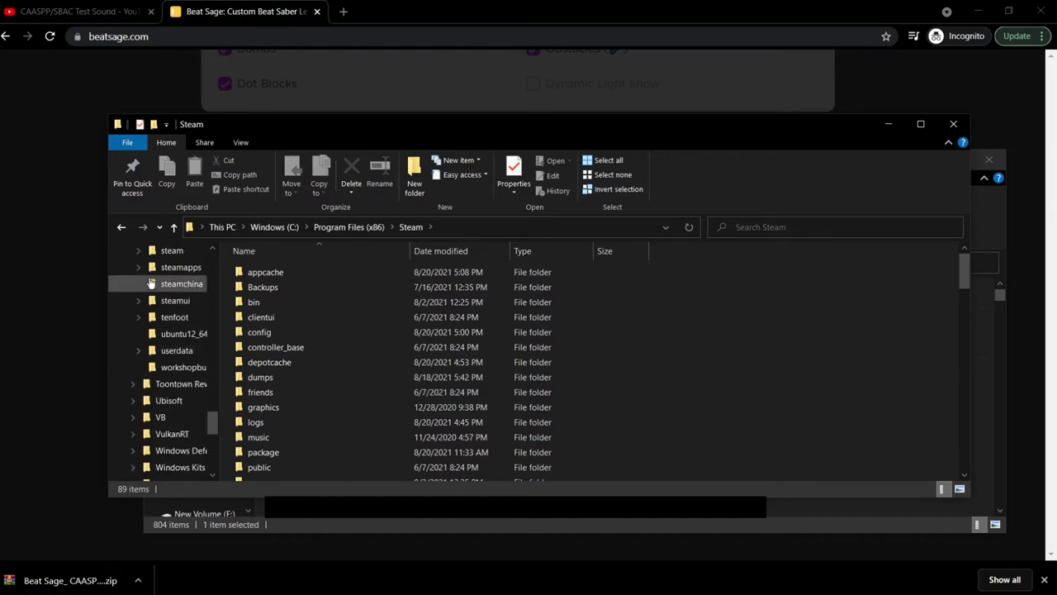
left_click(139, 267)
left_click(144, 284)
scroll(165, 331, "down", 3)
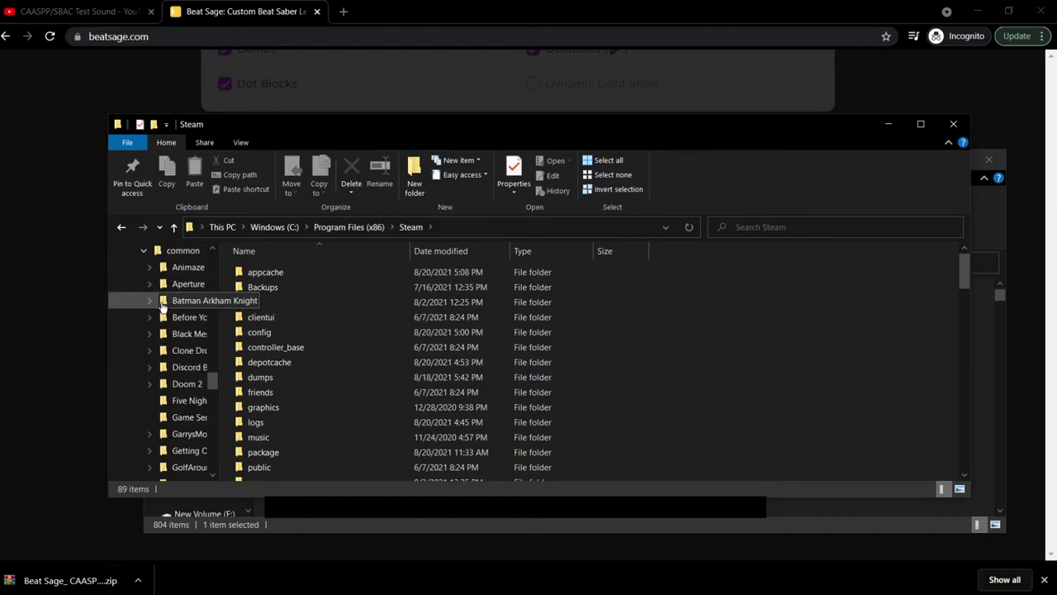
scroll(170, 339, "down", 2)
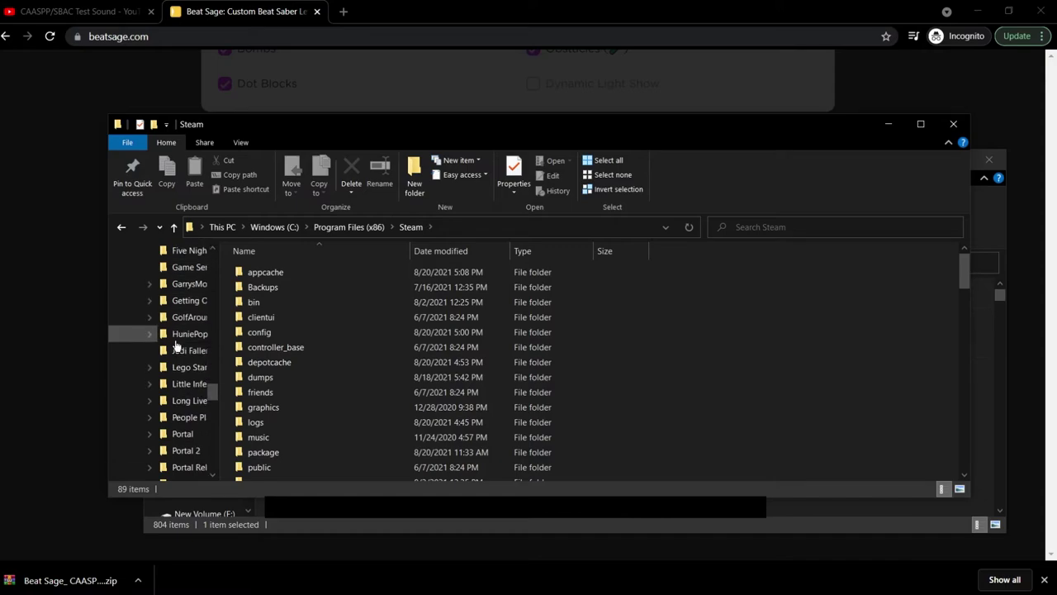
scroll(171, 331, "up", 5)
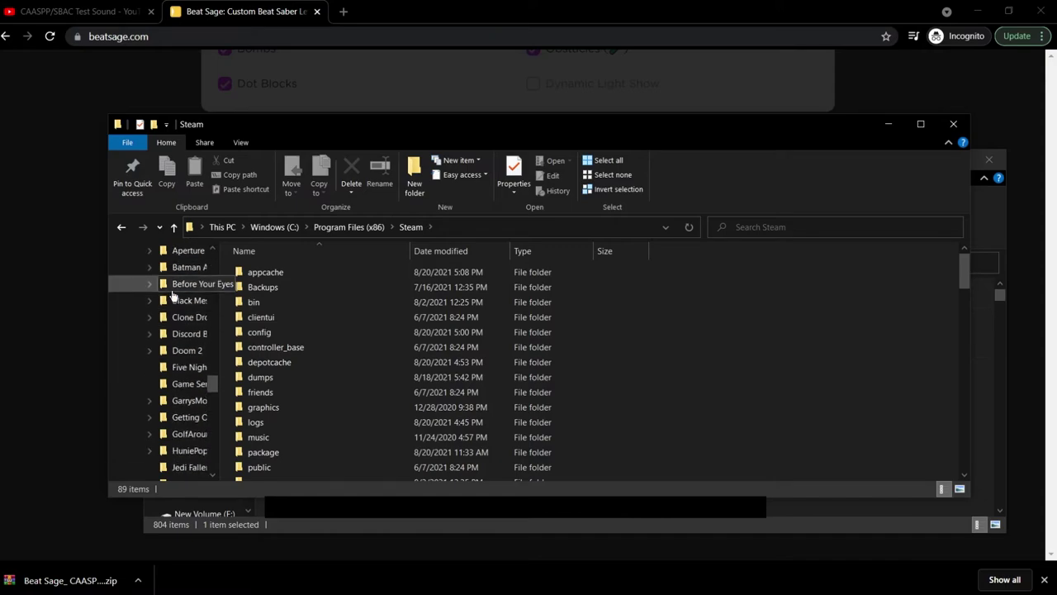
scroll(175, 314, "up", 3)
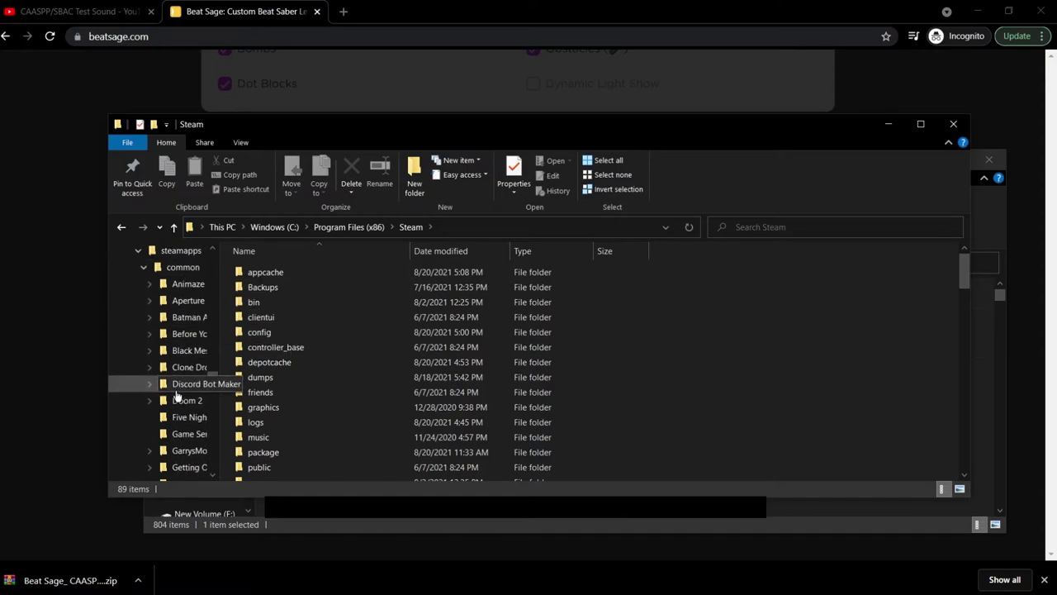
scroll(180, 363, "up", 1)
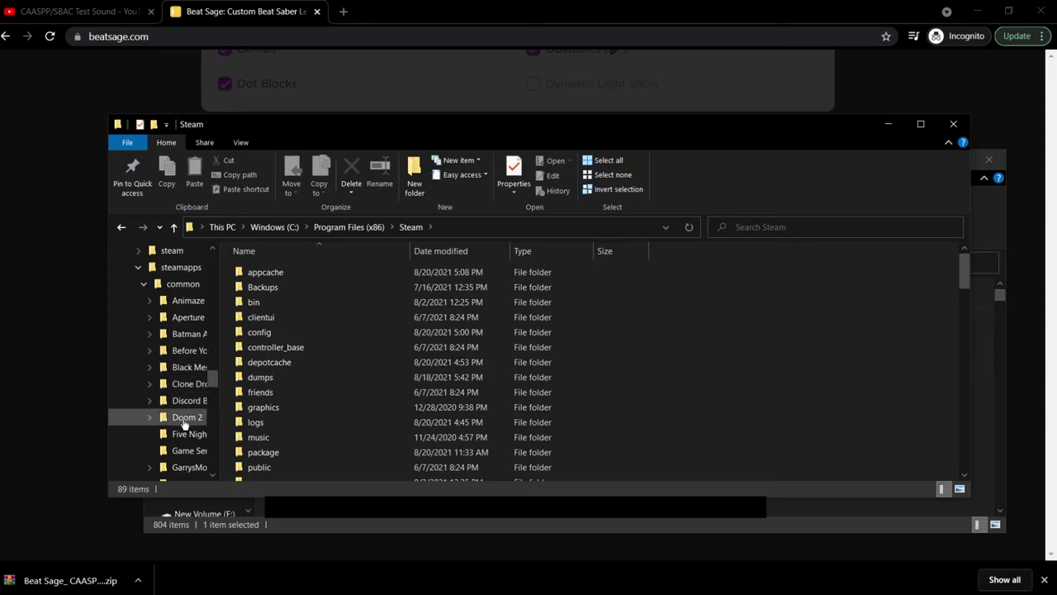
scroll(180, 364, "down", 2)
scroll(181, 364, "up", 3)
scroll(180, 364, "up", 9)
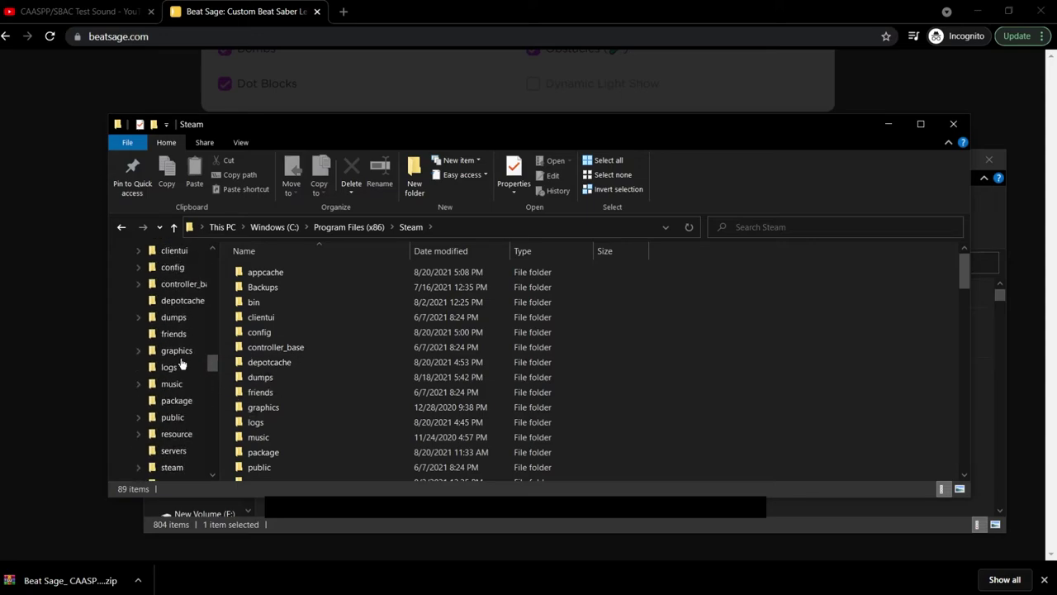
scroll(172, 358, "up", 9)
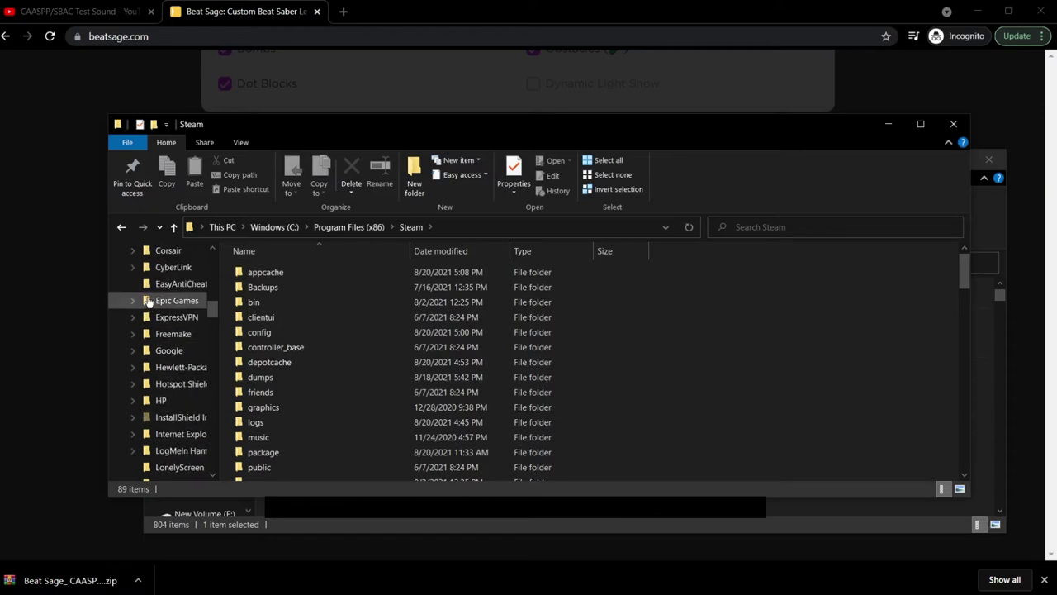
scroll(149, 301, "up", 7)
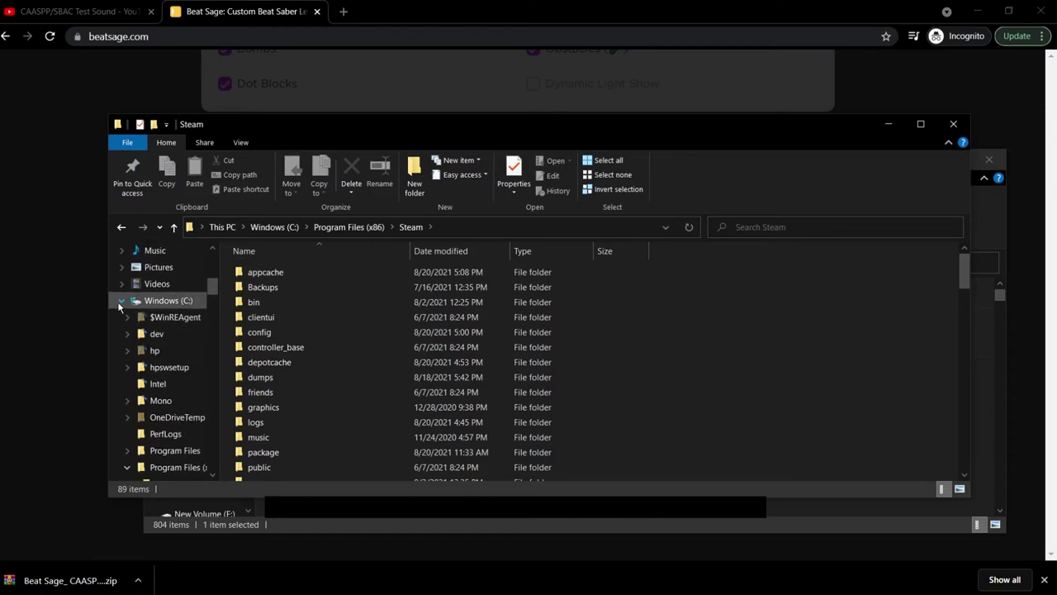
Collapse C: and open New Volume (E:) > SteamLibrary > steamapps > common > Beat Saber.
left_click(121, 301)
left_click(121, 423)
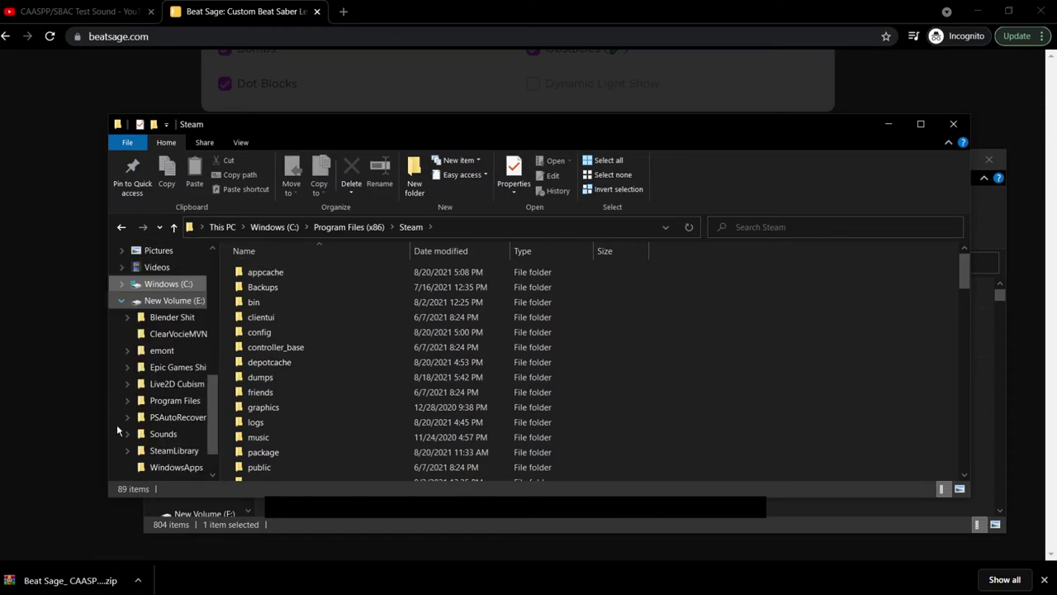
scroll(132, 376, "down", 1)
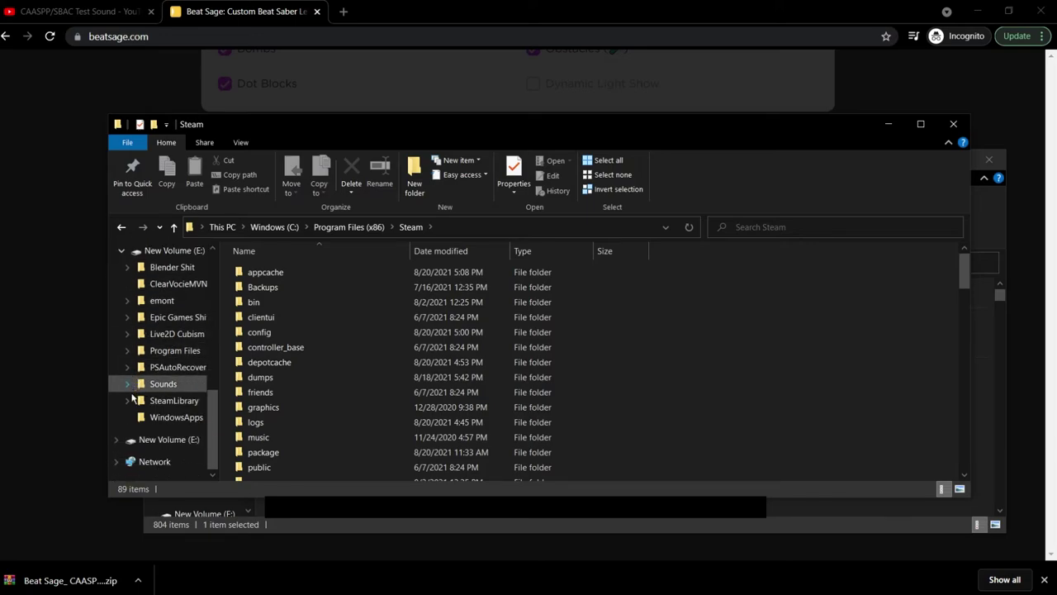
left_click(129, 402)
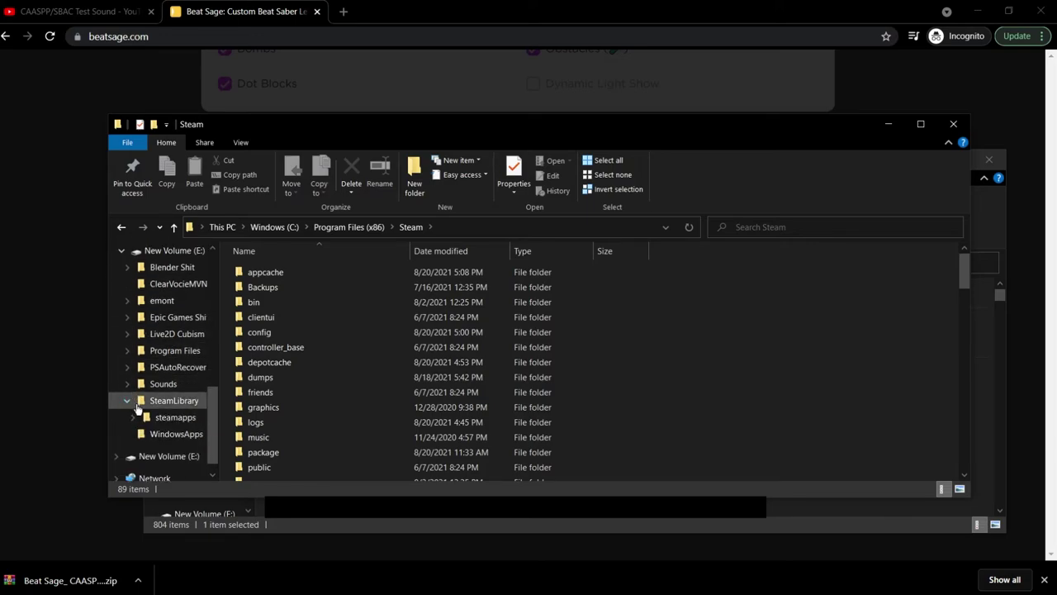
left_click(138, 417)
left_click(139, 403)
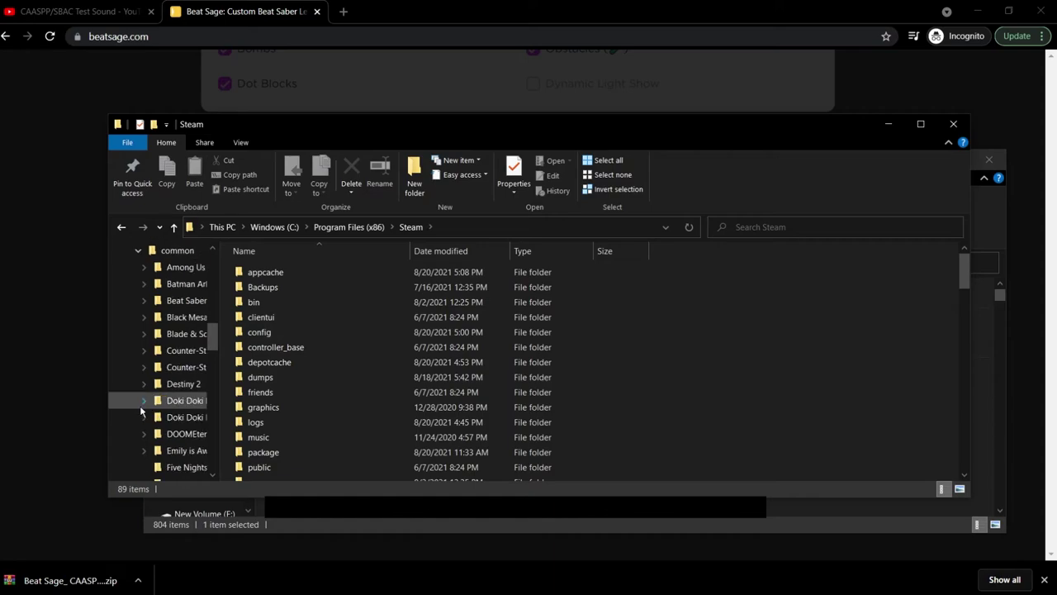
scroll(124, 365, "down", 1)
scroll(177, 283, "up", 1)
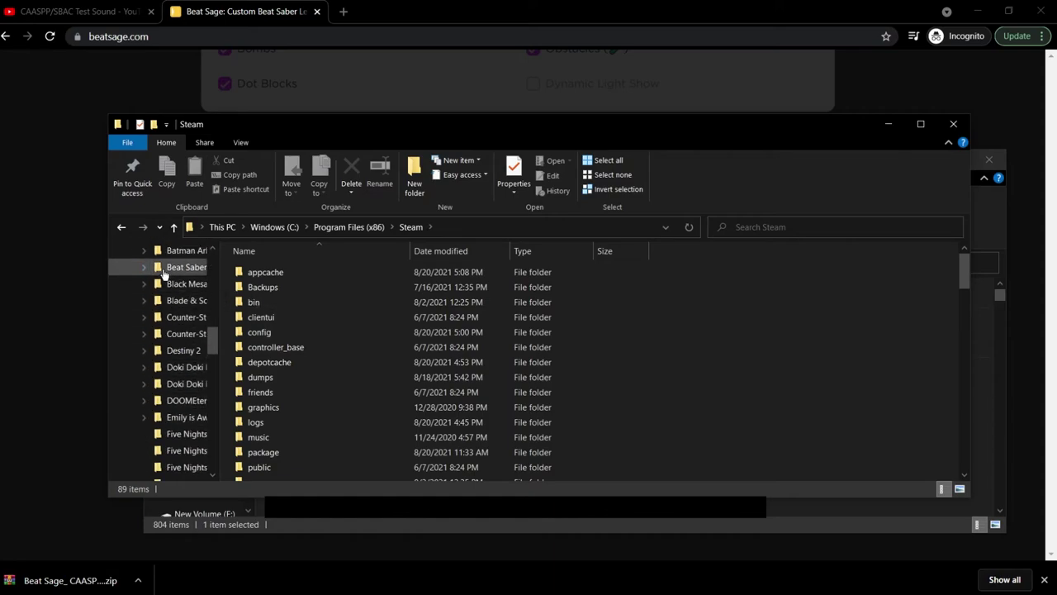
left_click(184, 267)
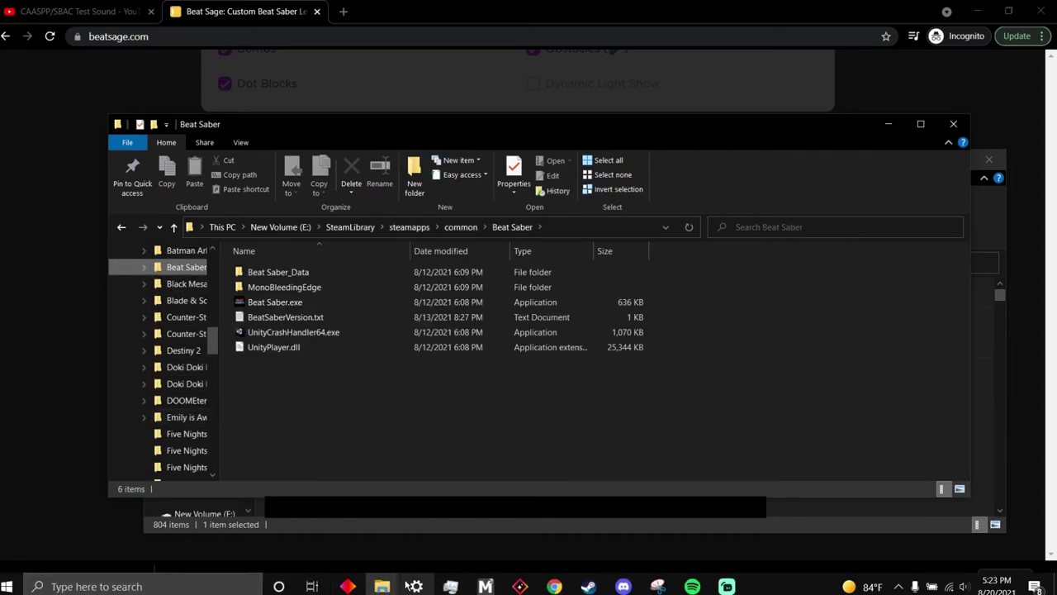
Drag the extracted level folder from Downloads into the Beat Saber game folder.
mouse_move(396, 583)
left_click(401, 545)
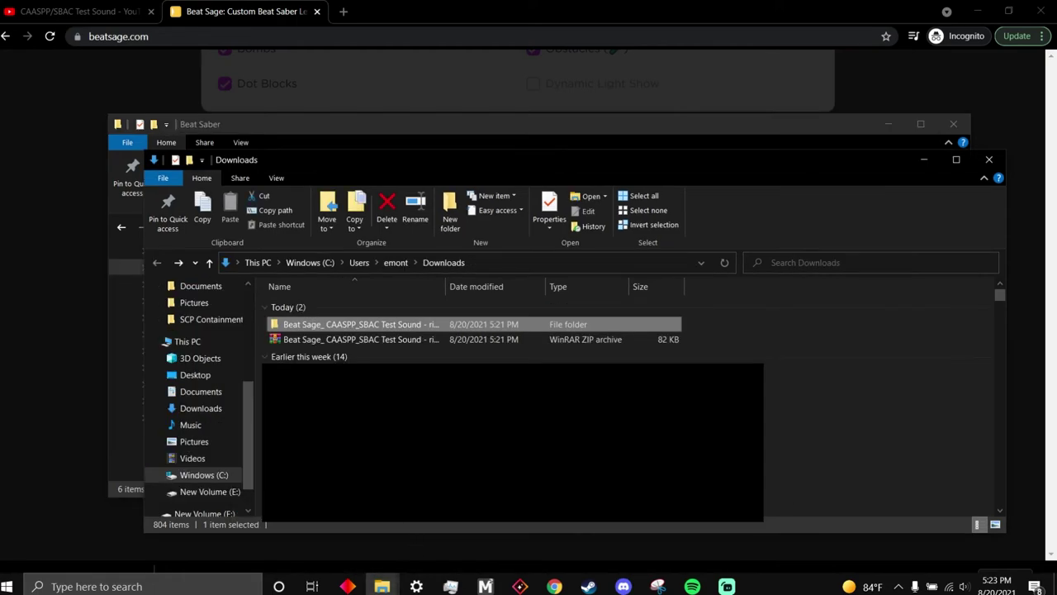
left_click_drag(318, 342, 204, 122)
left_click_drag(206, 120, 205, 116)
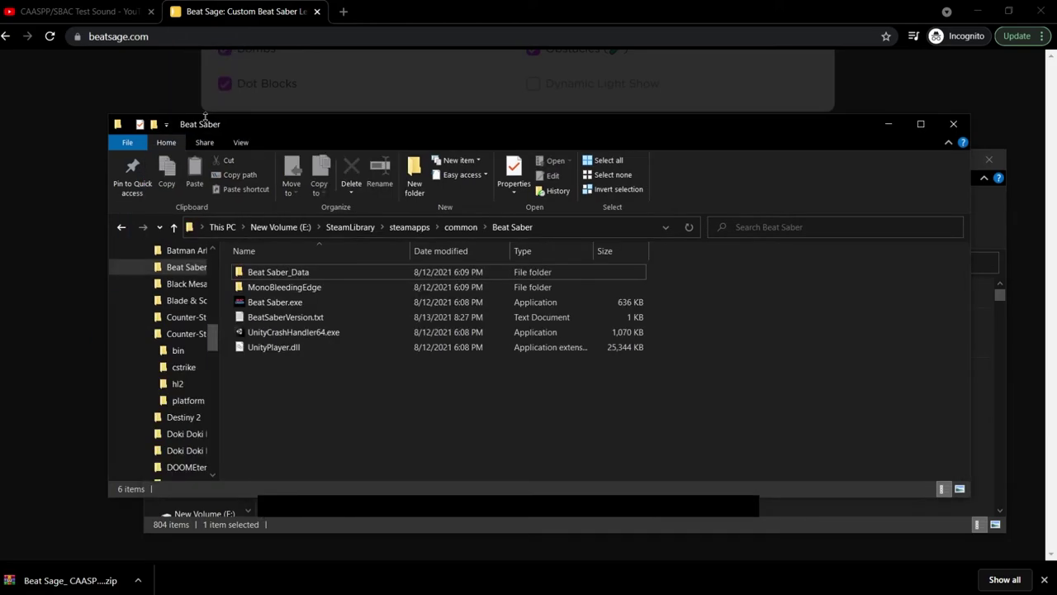
Move the level folder into Beat Saber_Data and onto CustomLevels.
left_click_drag(276, 285, 252, 270)
double_click(252, 271)
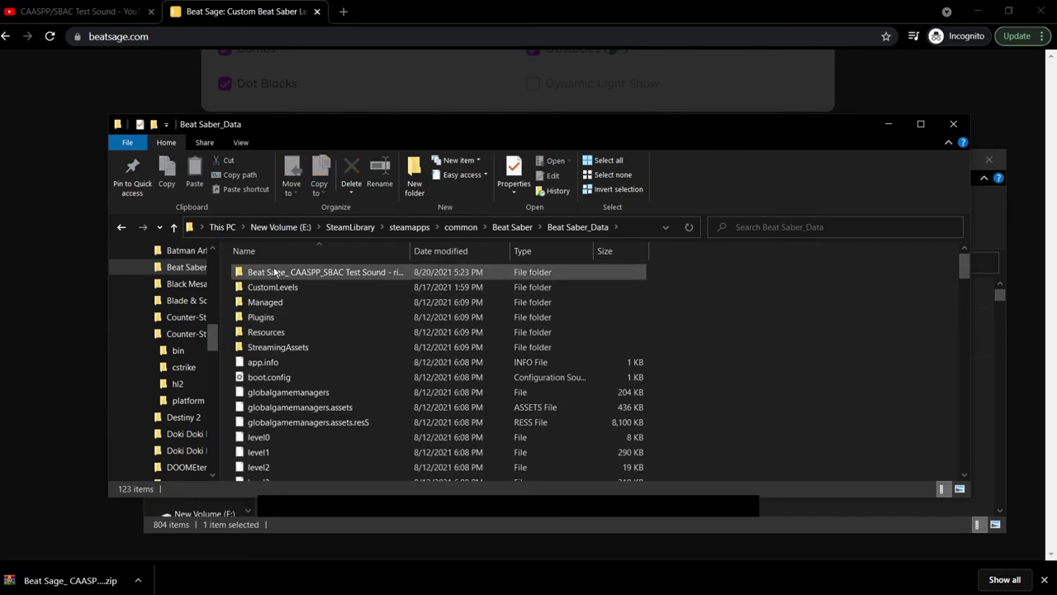
left_click_drag(252, 272, 254, 289)
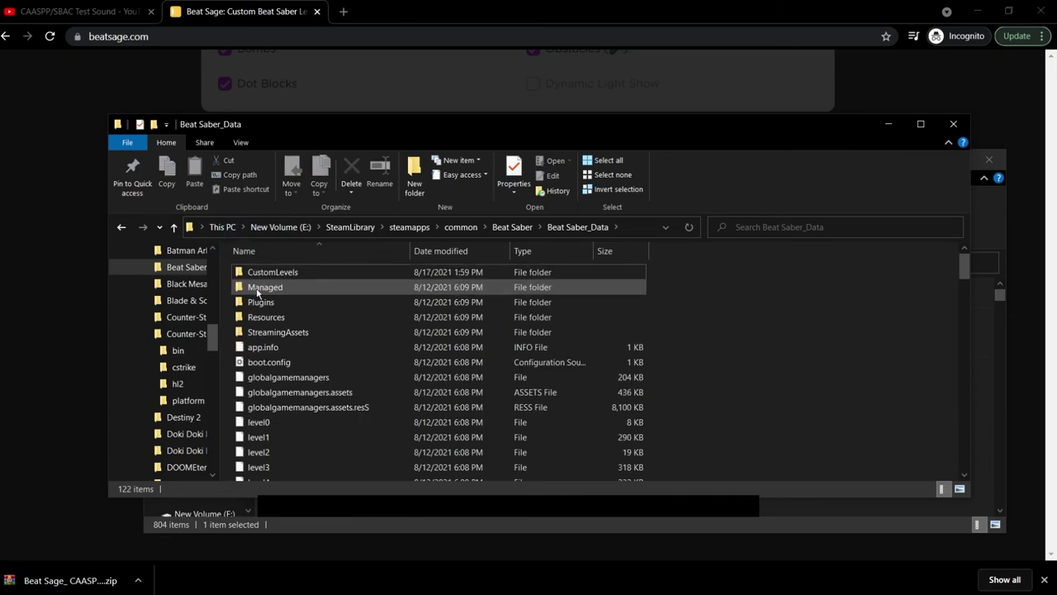
double_click(253, 272)
scroll(283, 340, "down", 2)
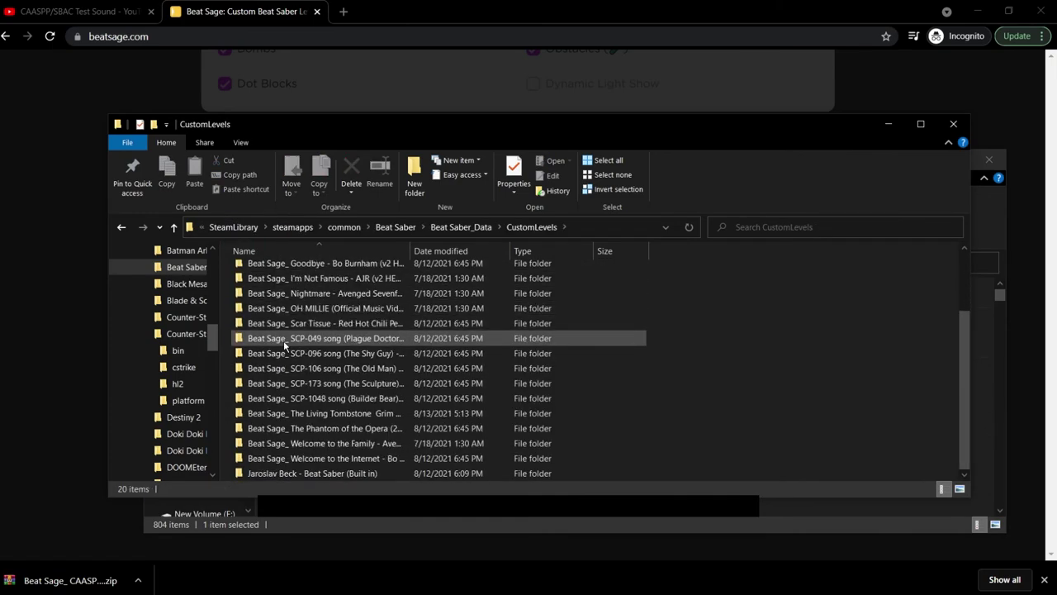
scroll(293, 354, "up", 2)
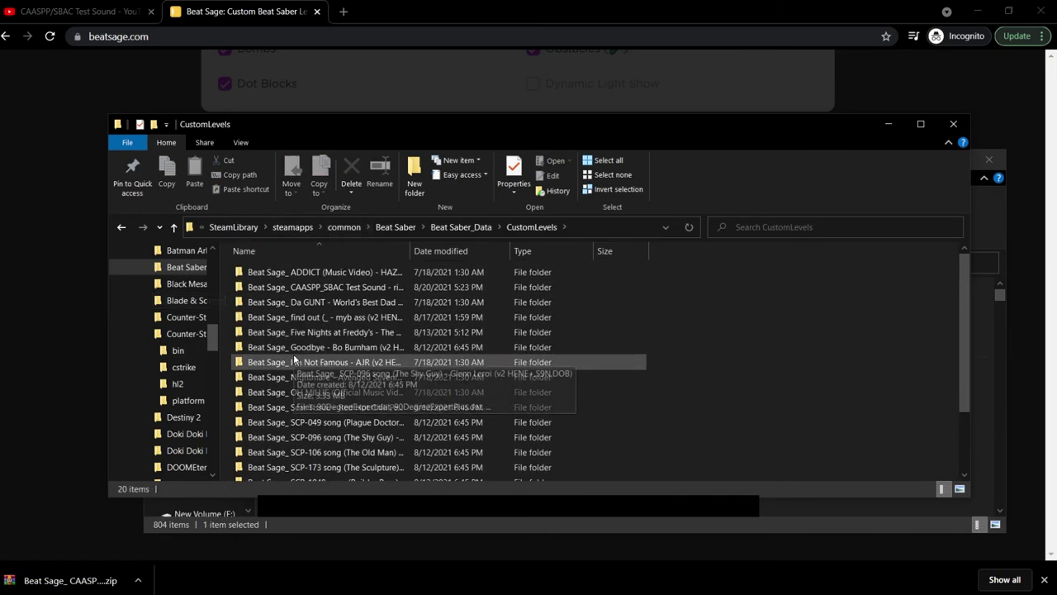
left_click(121, 228)
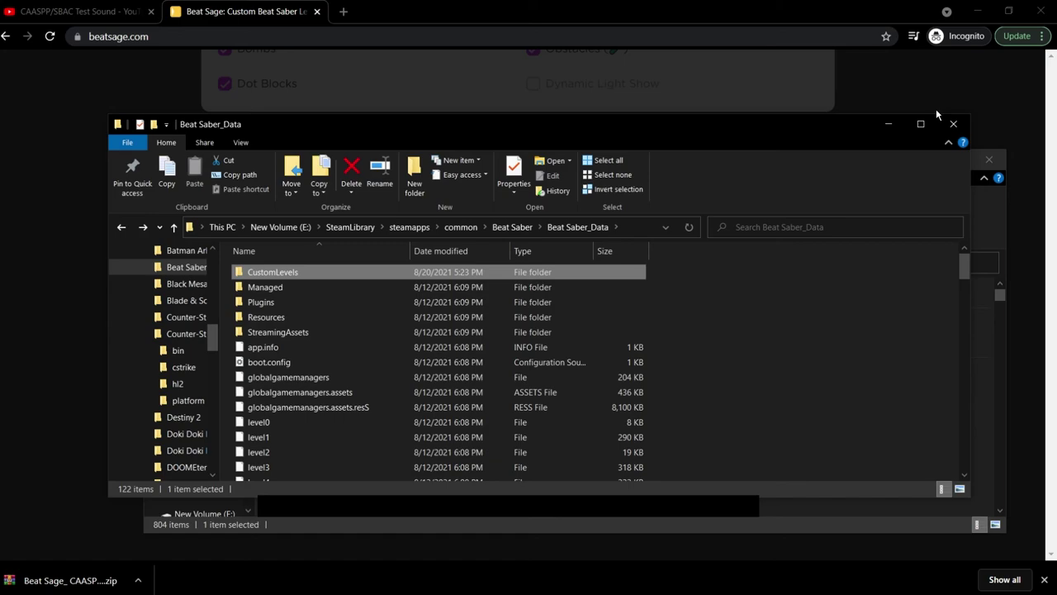
Close the Beat Saber_Data Explorer window and bring Streamlabs OBS forward from the taskbar.
left_click(953, 123)
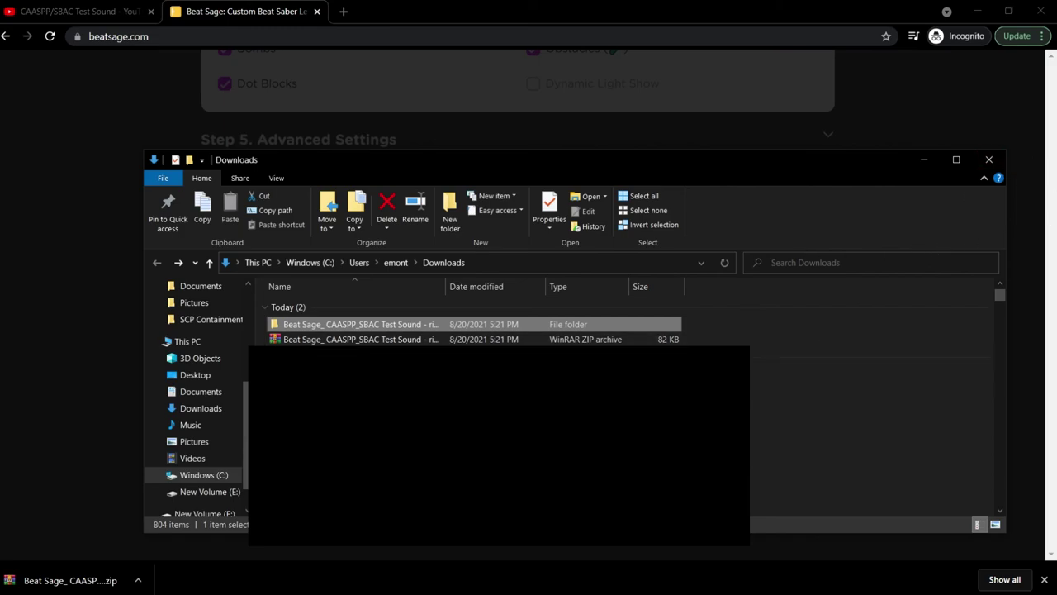
mouse_move(738, 588)
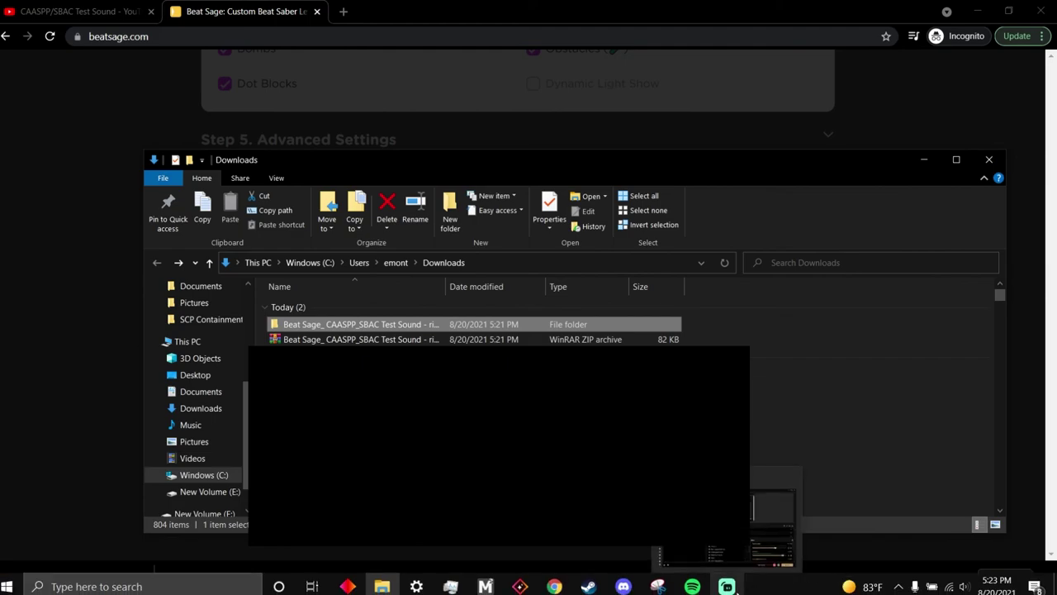
left_click(776, 510)
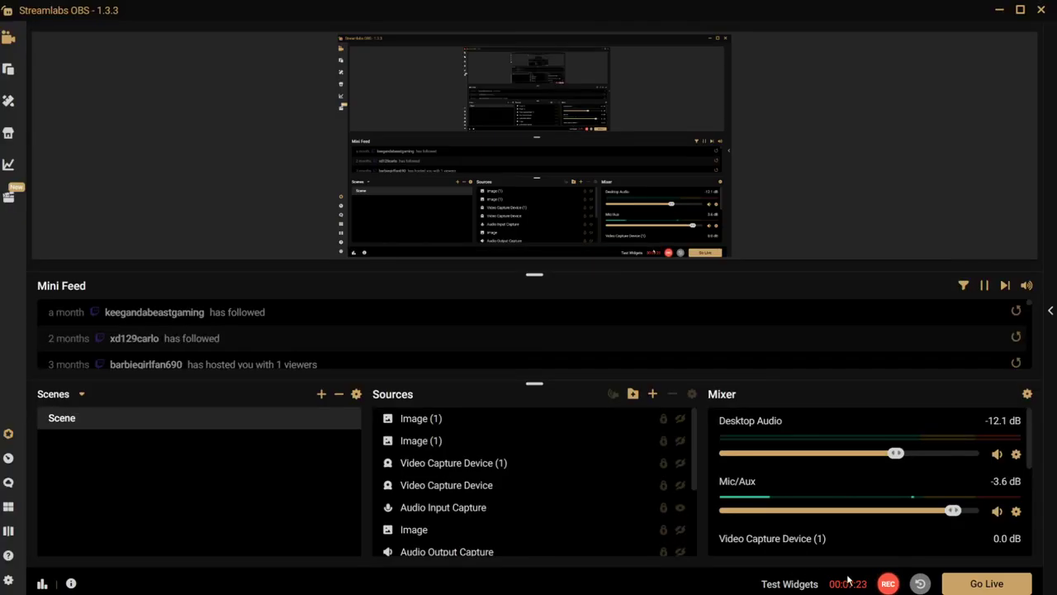